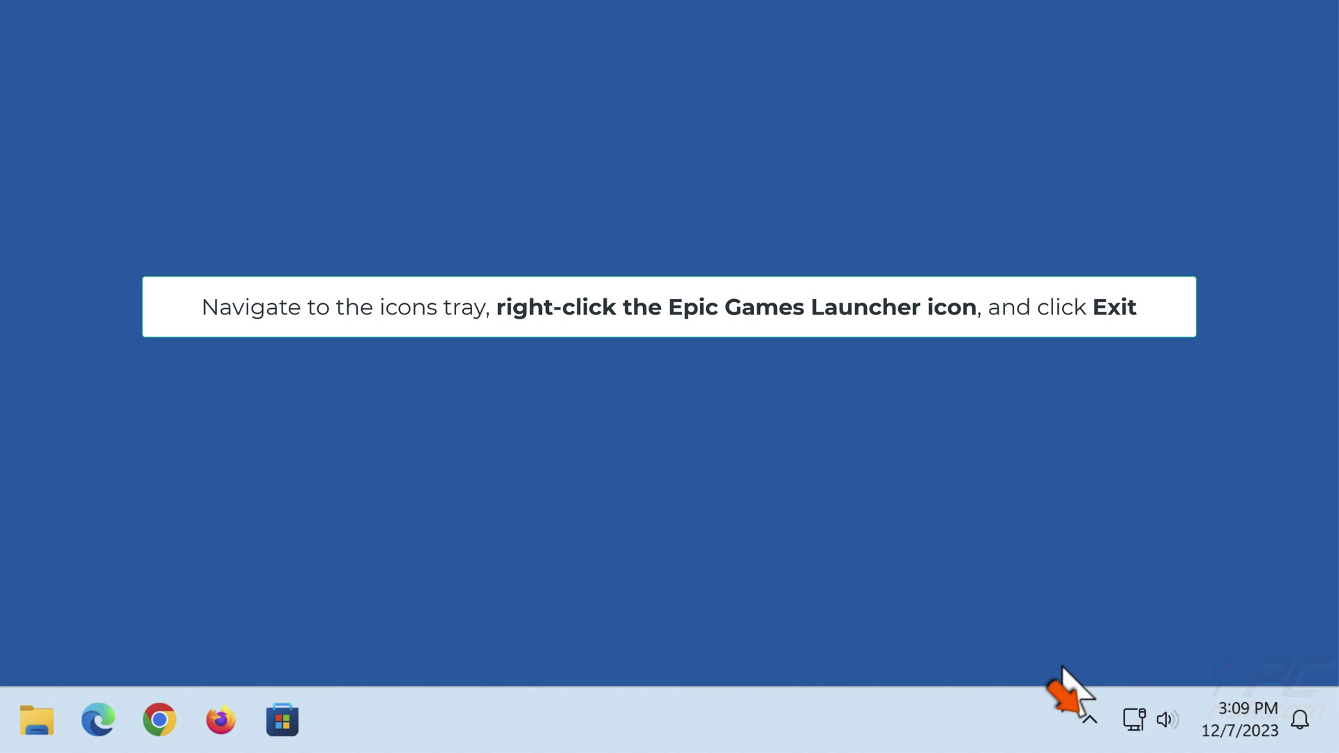
- Exit the Epic Games Launcher from the hidden icons in the Windows 11 system tray
{"action": "left_click", "coordinate": [1089, 720]}
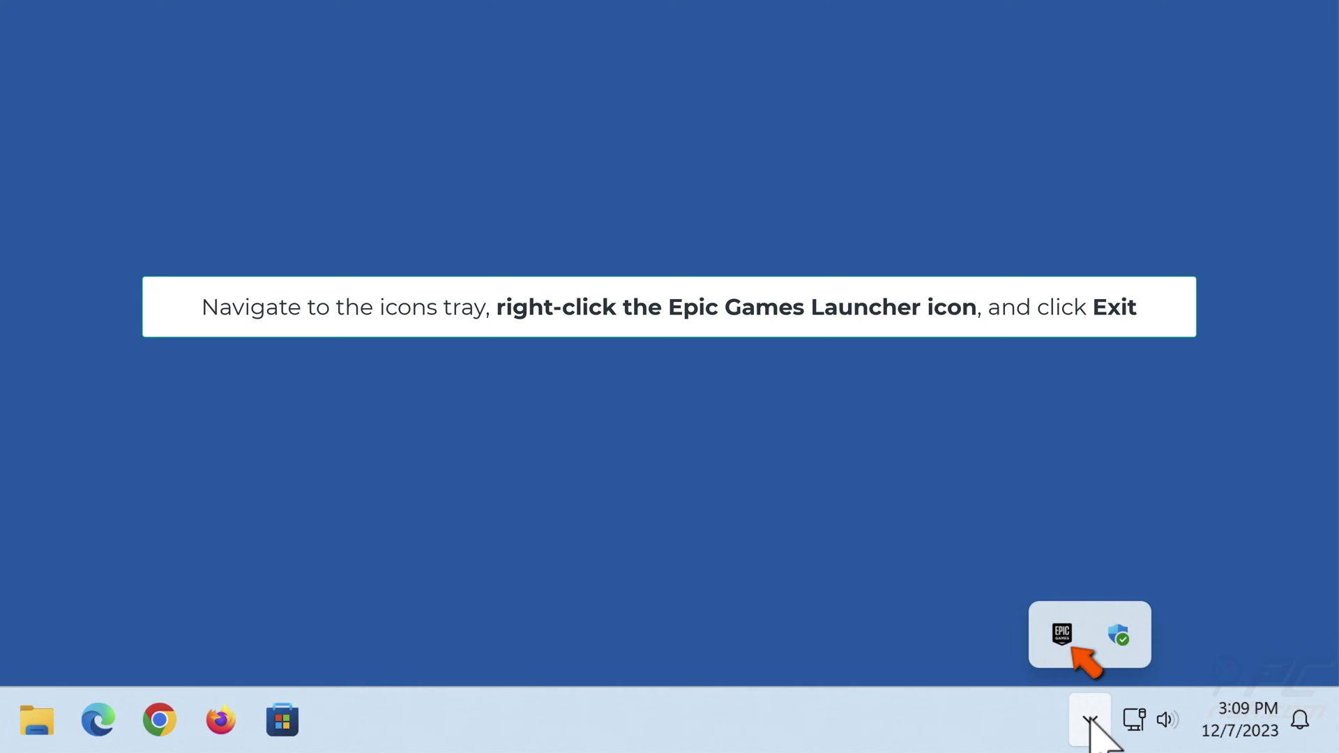
{"action": "right_click", "coordinate": [1060, 628]}
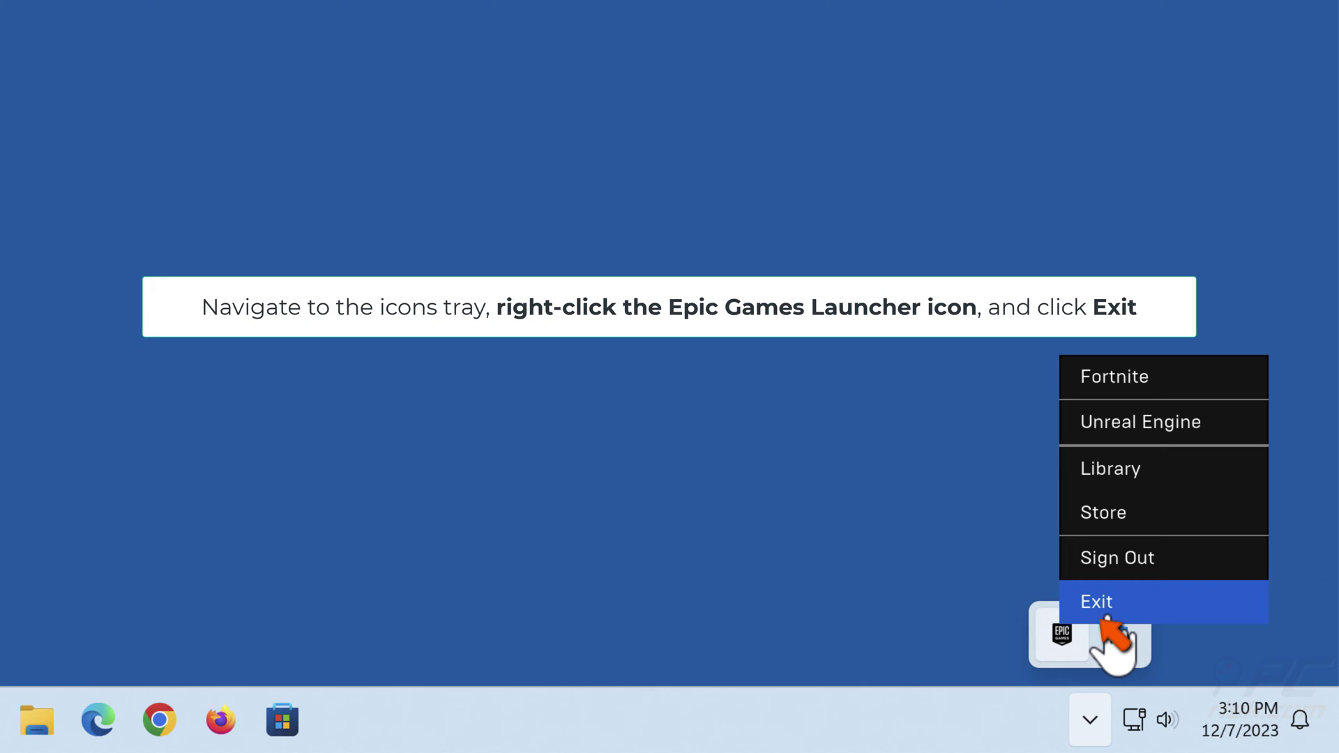
{"action": "left_click", "coordinate": [1108, 619]}
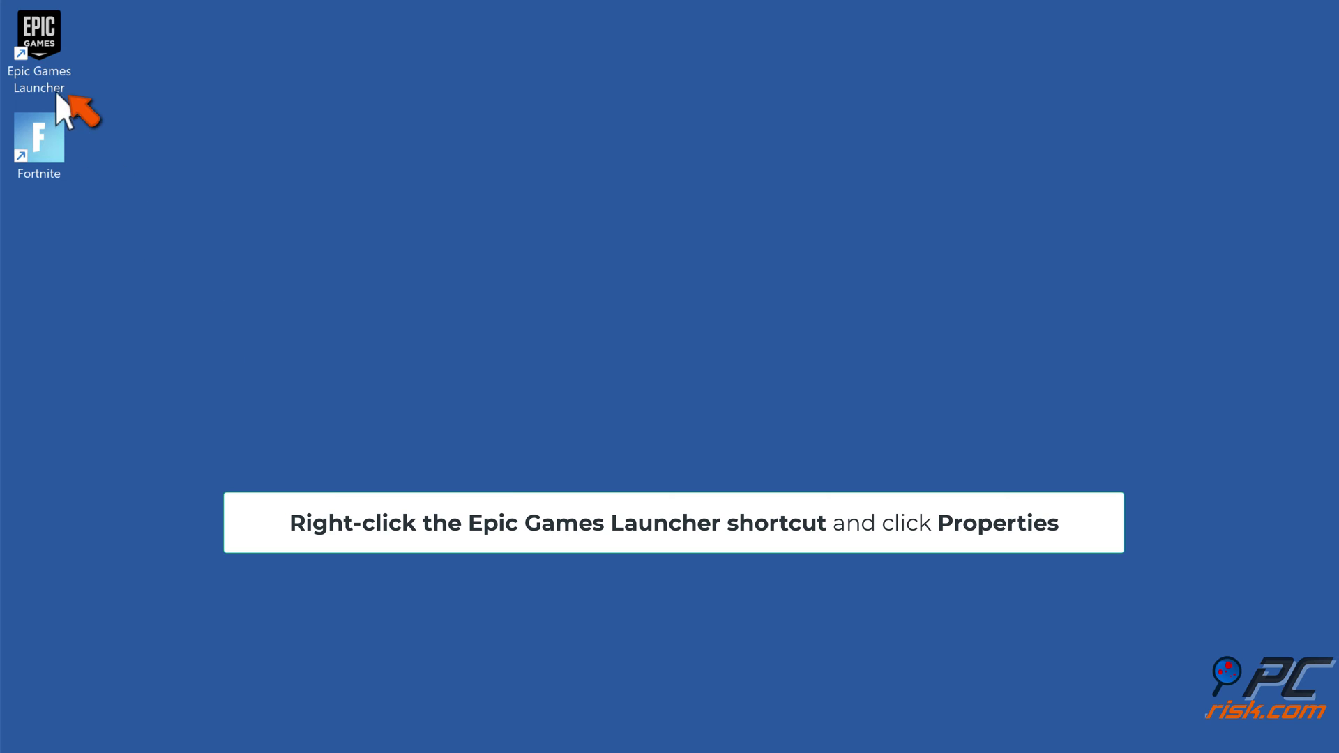
- Enable 'Run this program as an administrator' in the launcher shortcut's Compatibility properties and save
{"action": "right_click", "coordinate": [54, 67]}
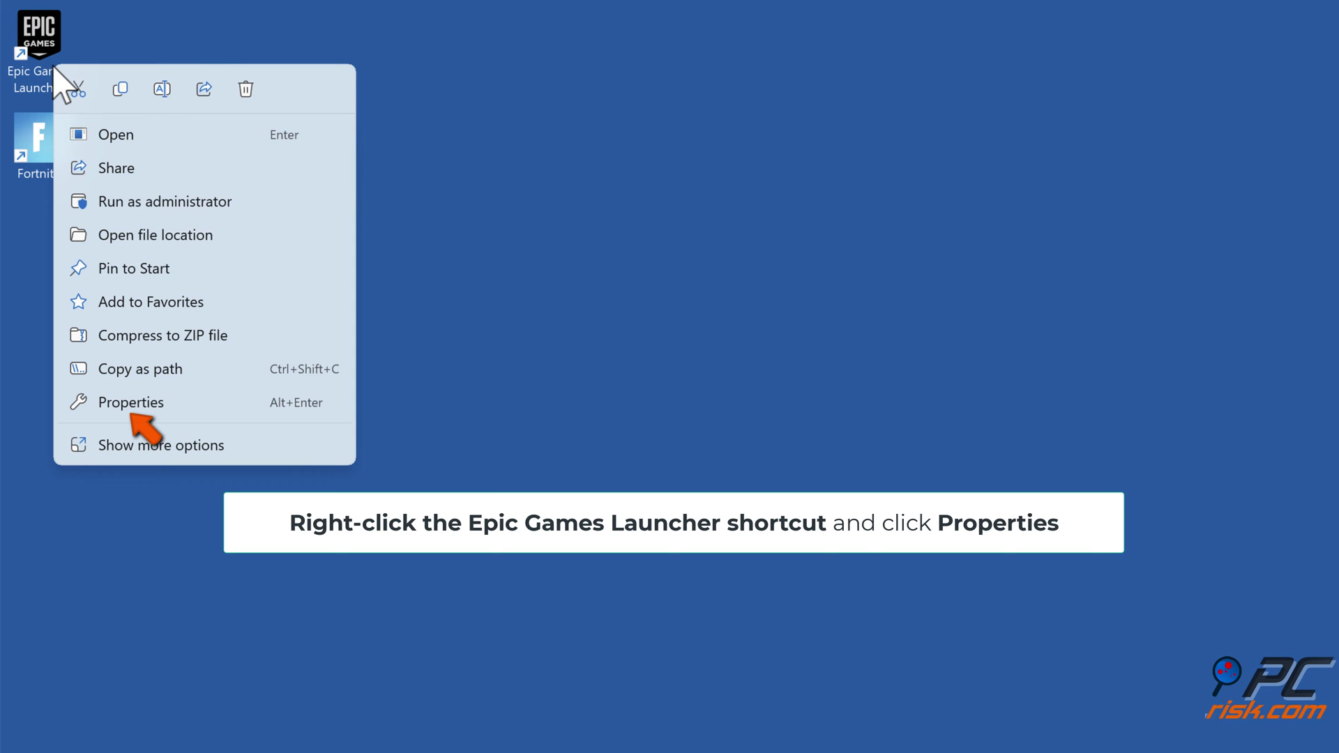
{"action": "left_click", "coordinate": [129, 410]}
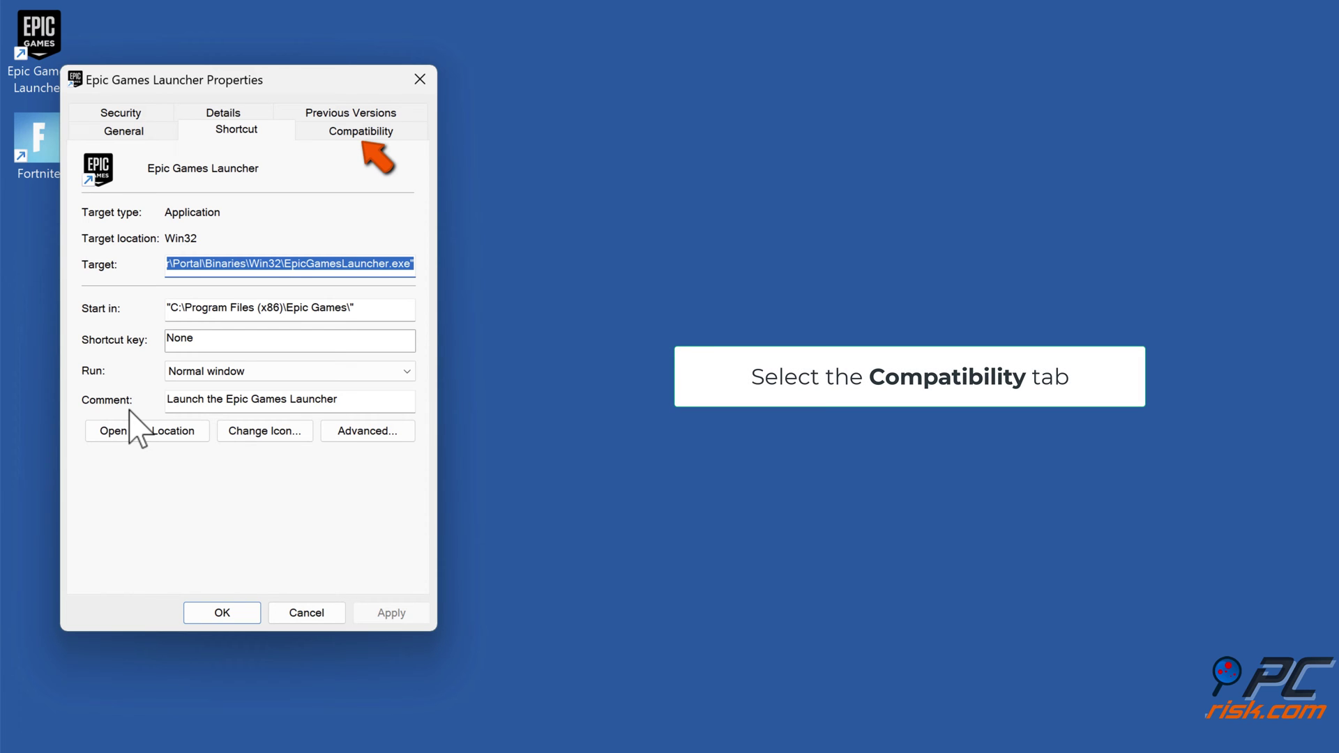
{"action": "left_click", "coordinate": [357, 134]}
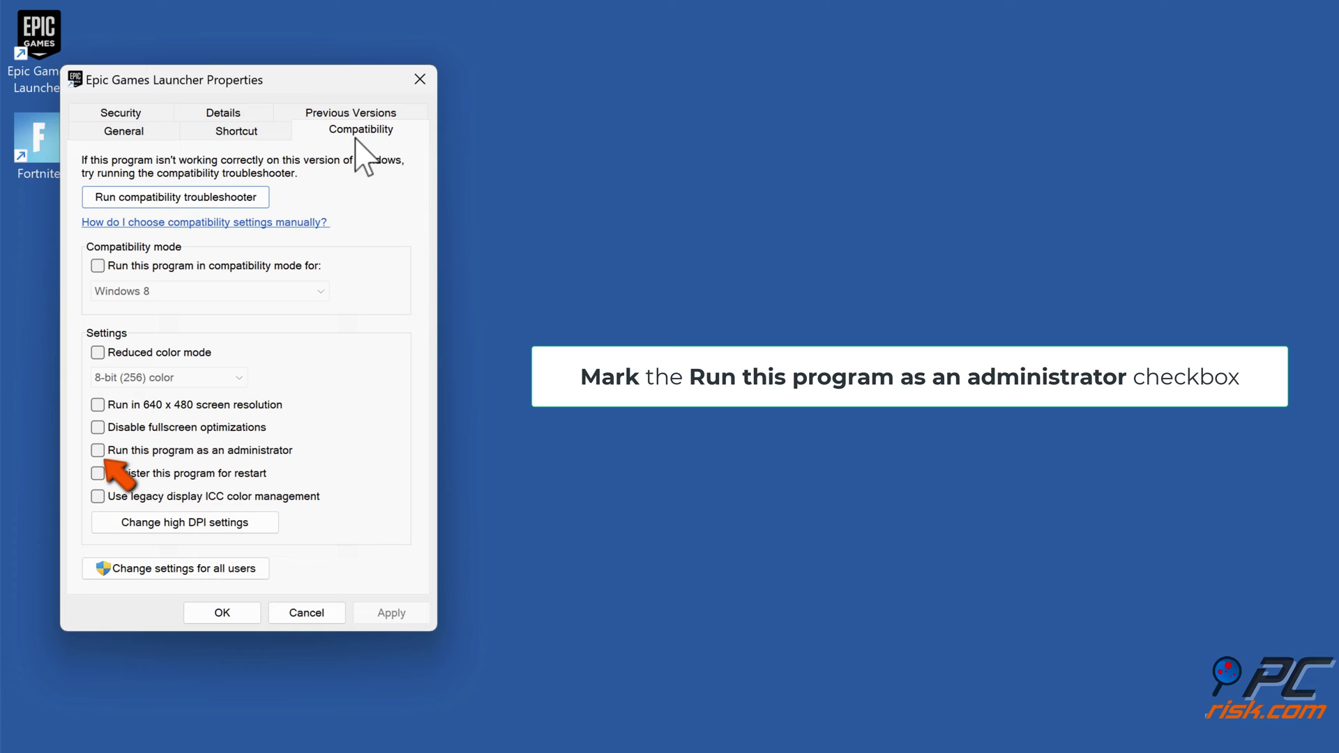
{"action": "left_click", "coordinate": [97, 451]}
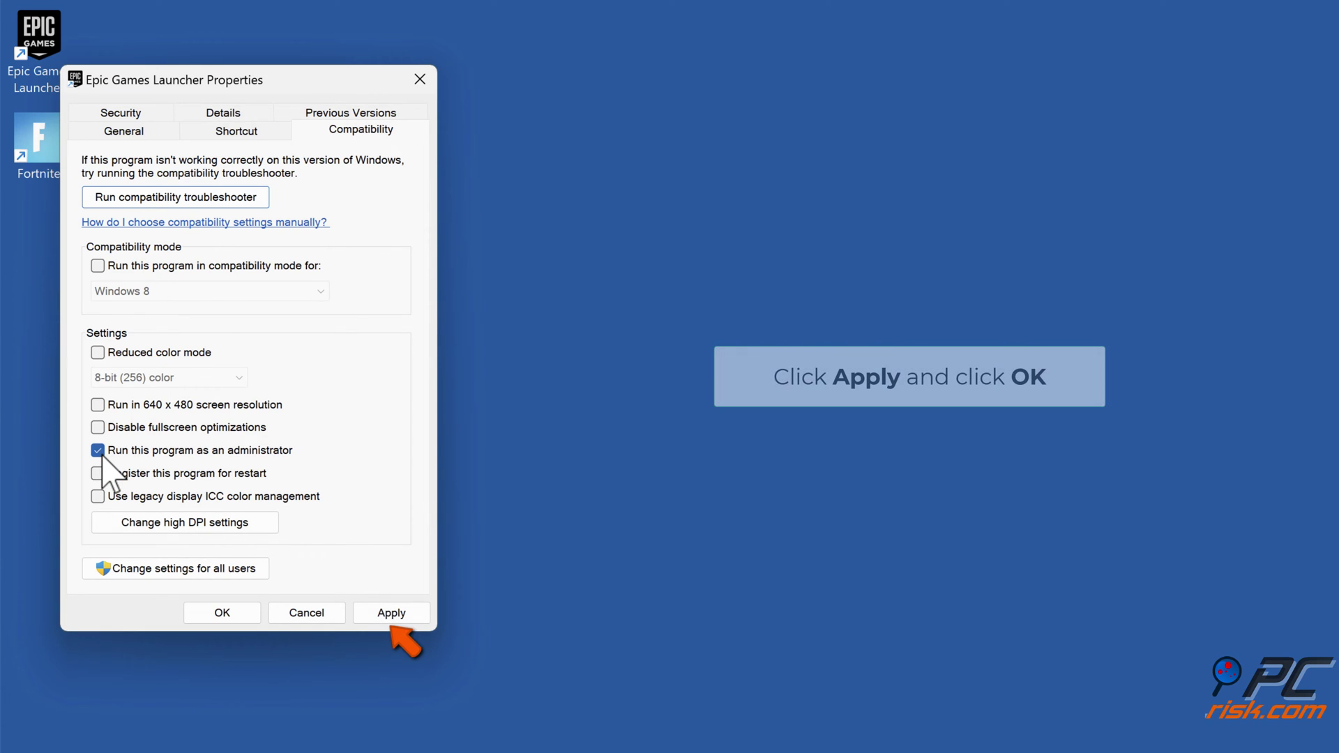
{"action": "left_click", "coordinate": [391, 619]}
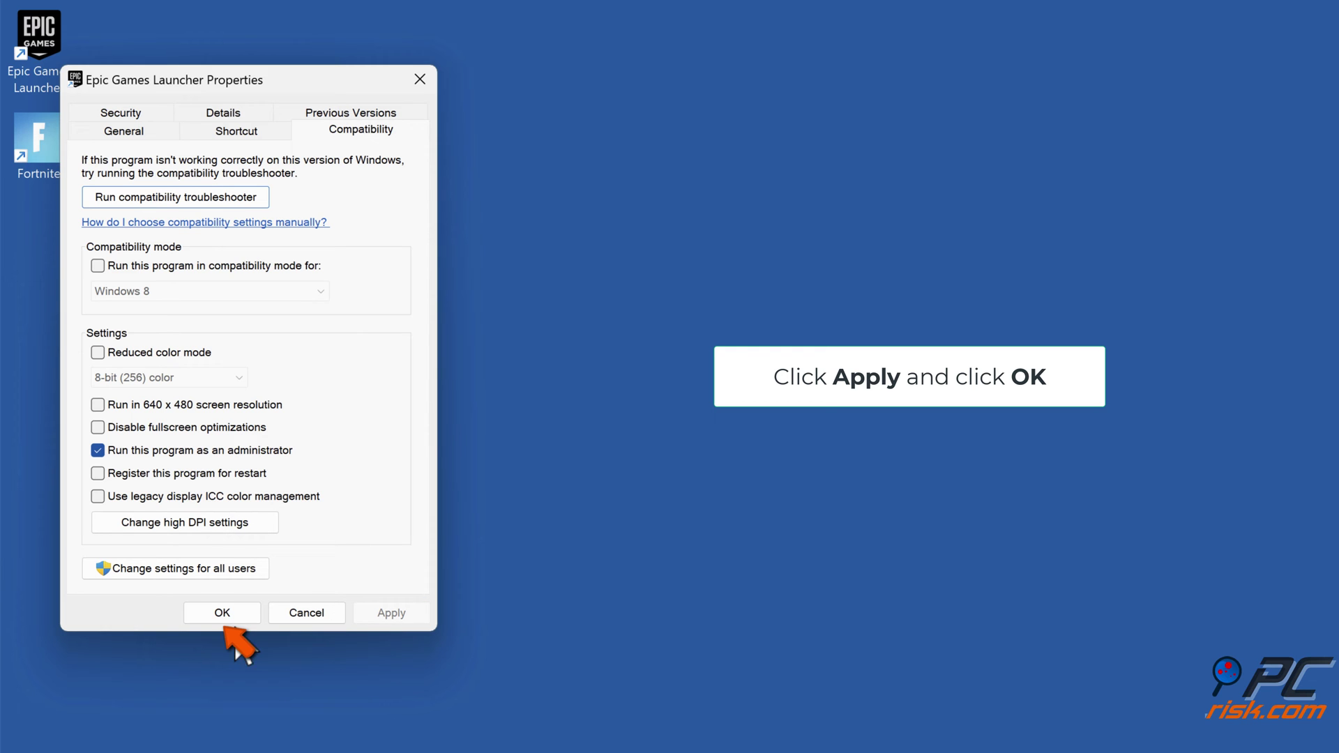
{"action": "left_click", "coordinate": [224, 615]}
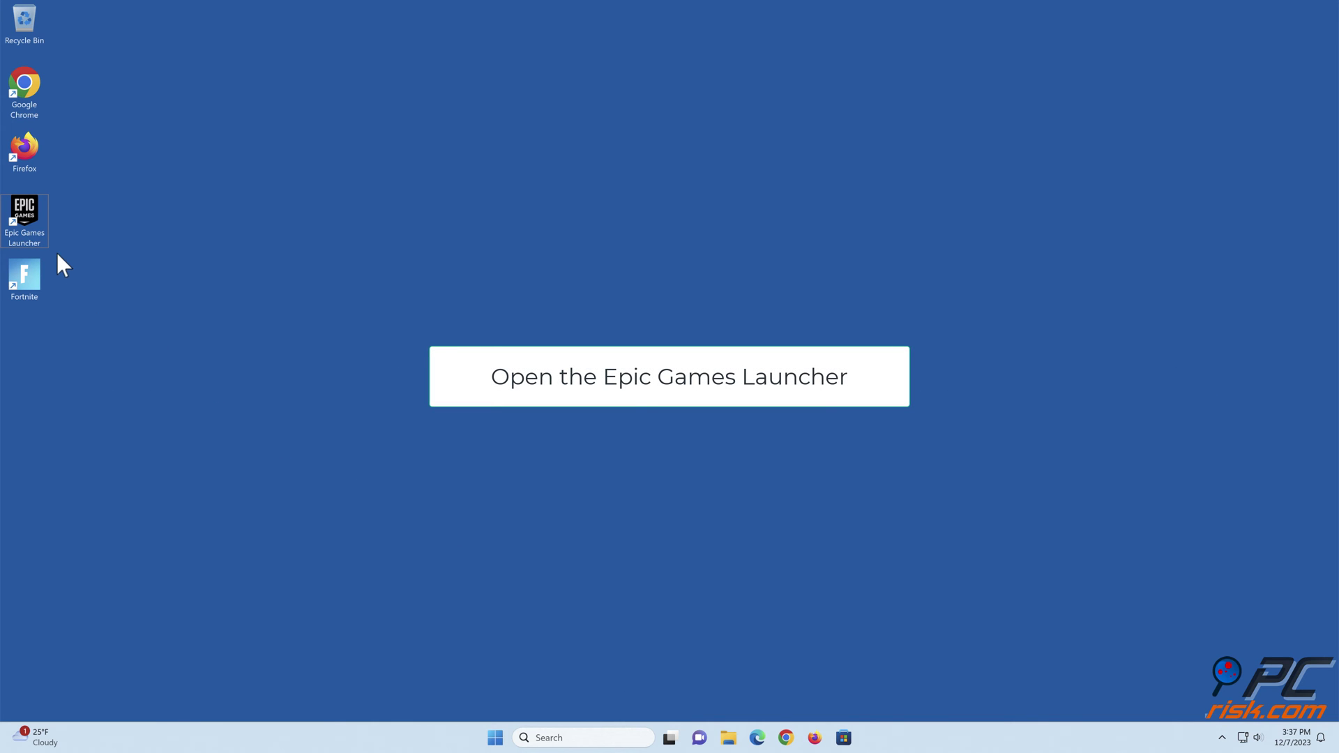
- Launch the Epic Games Launcher and open Fortnite's Options from the Library
{"action": "double_click", "coordinate": [28, 216]}
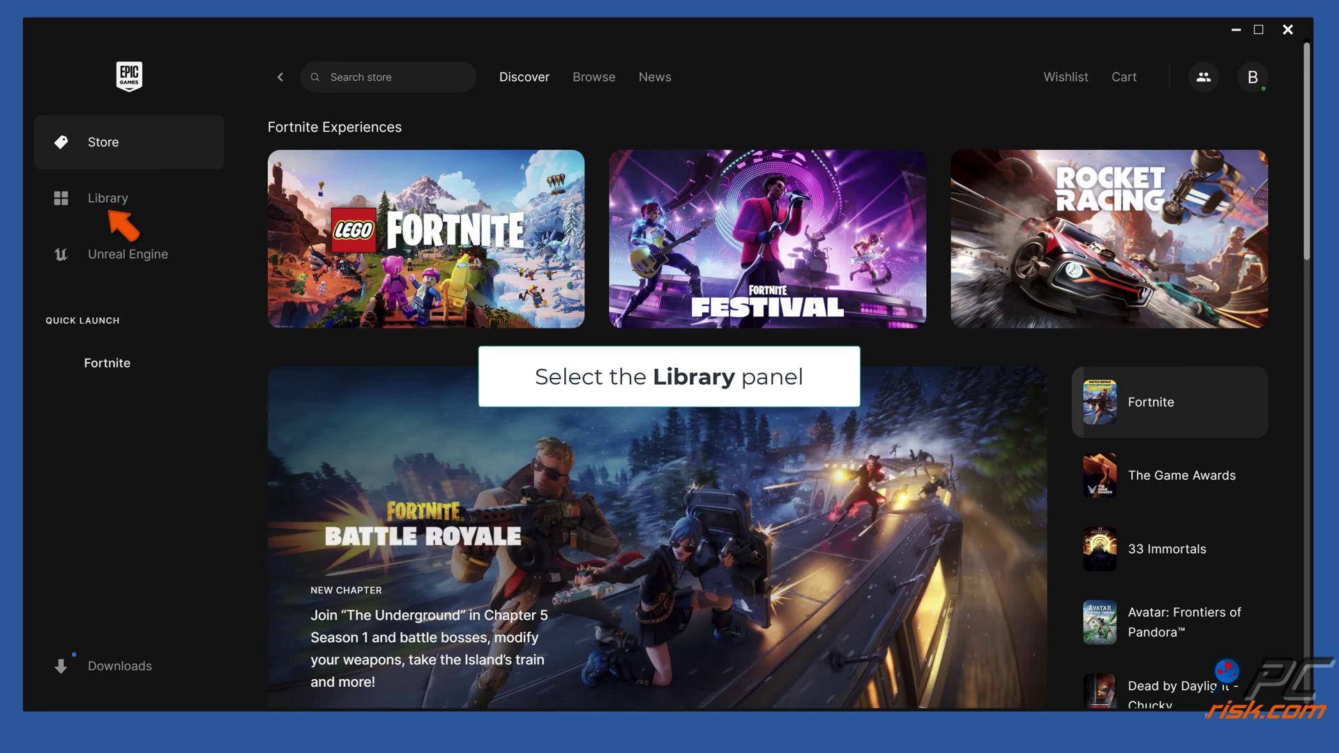
{"action": "left_click", "coordinate": [108, 209]}
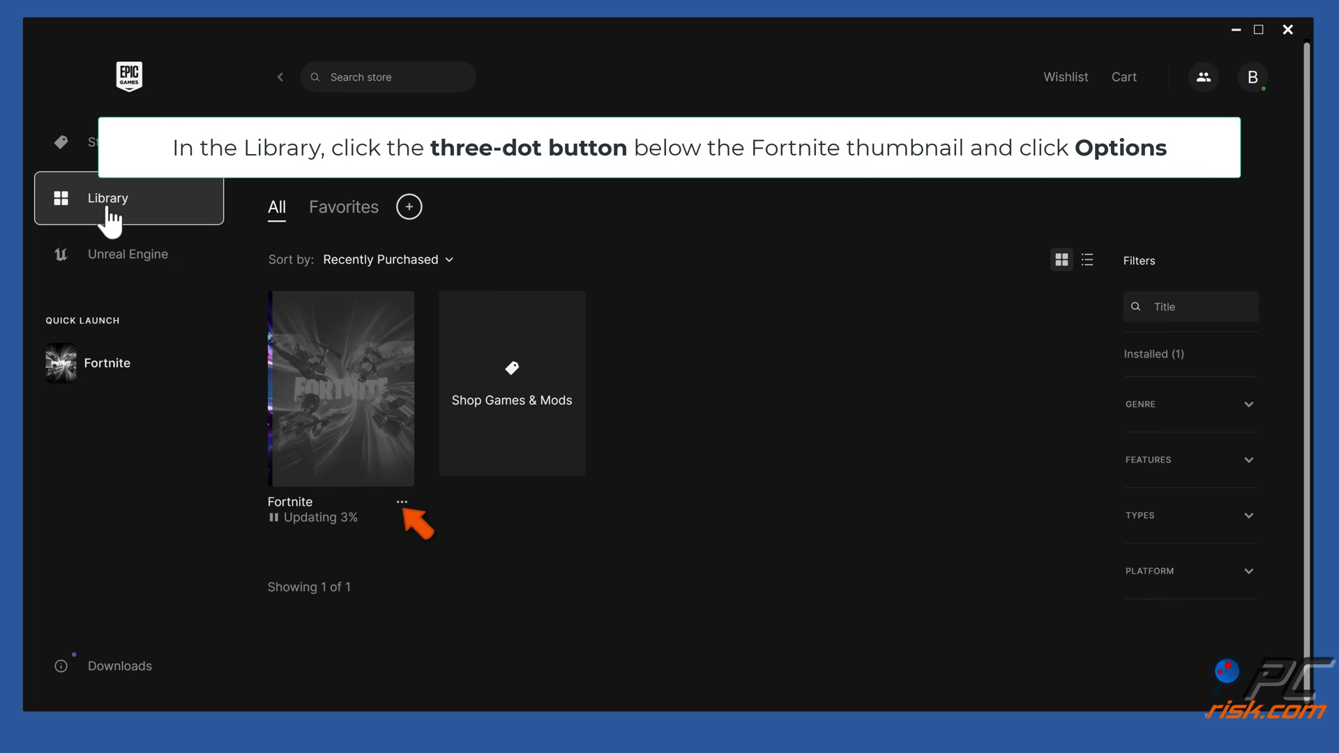
{"action": "left_click", "coordinate": [402, 504]}
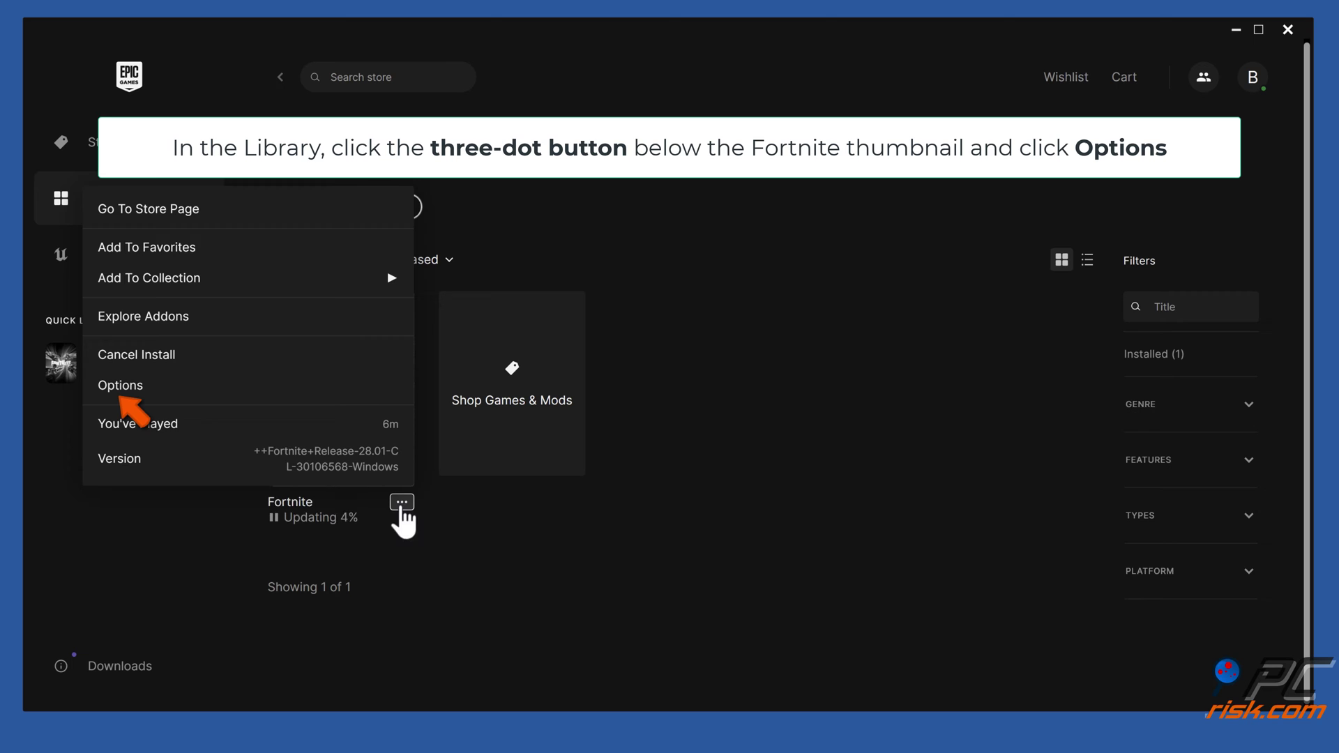
{"action": "left_click", "coordinate": [122, 389]}
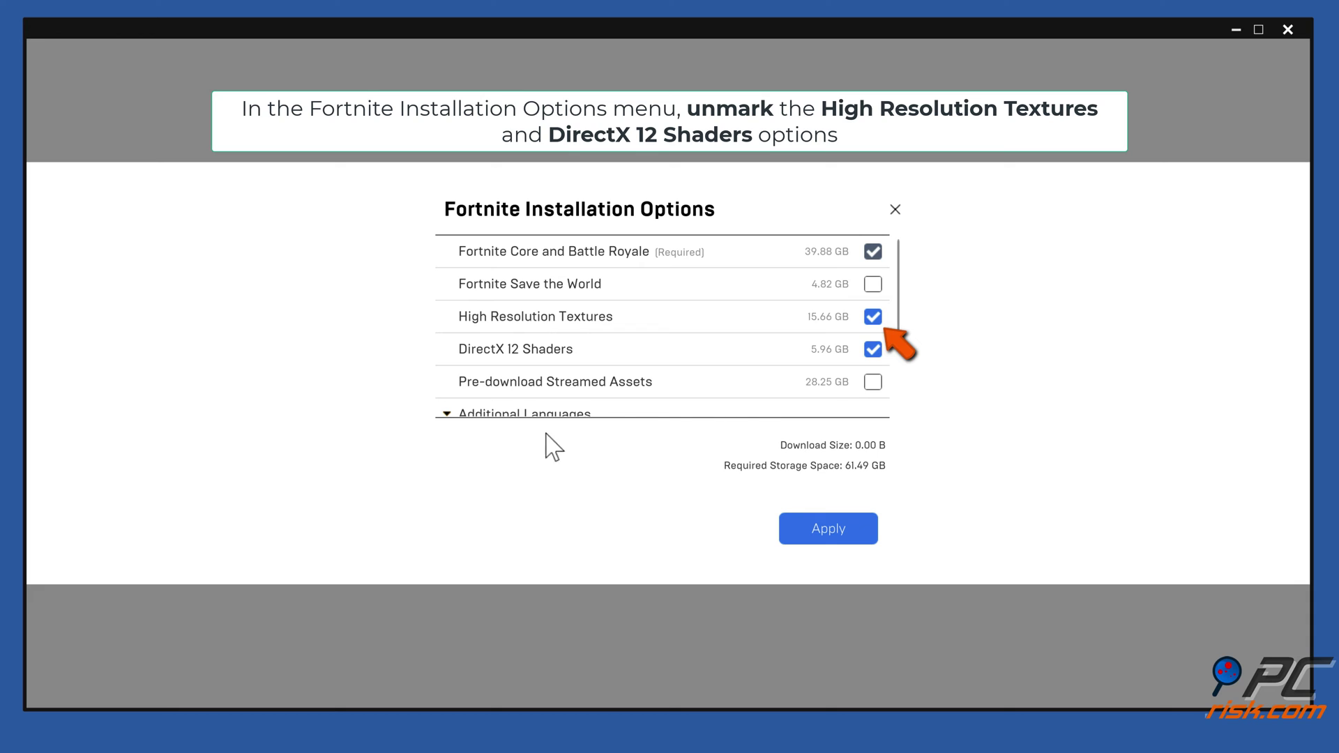
- Untick High Resolution Textures and DirectX 12 Shaders and apply the change
{"action": "left_click", "coordinate": [873, 319]}
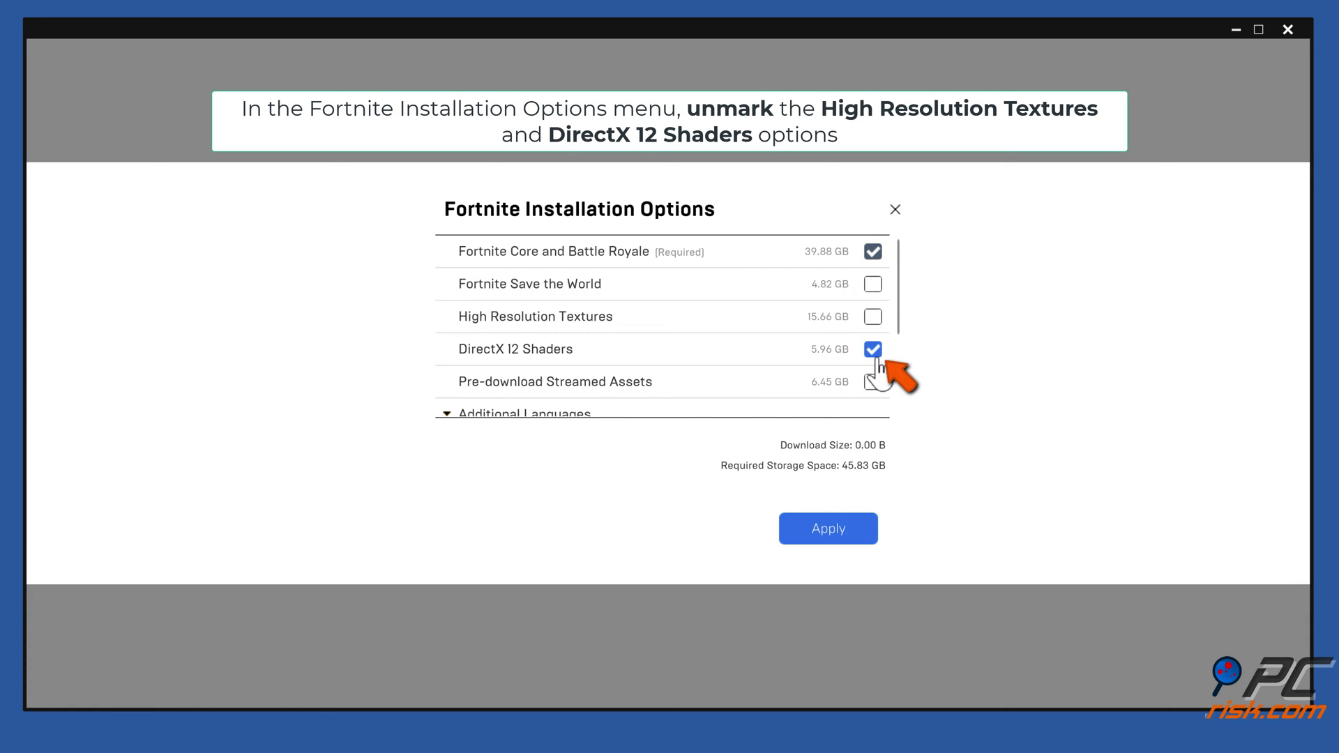
{"action": "left_click", "coordinate": [875, 354]}
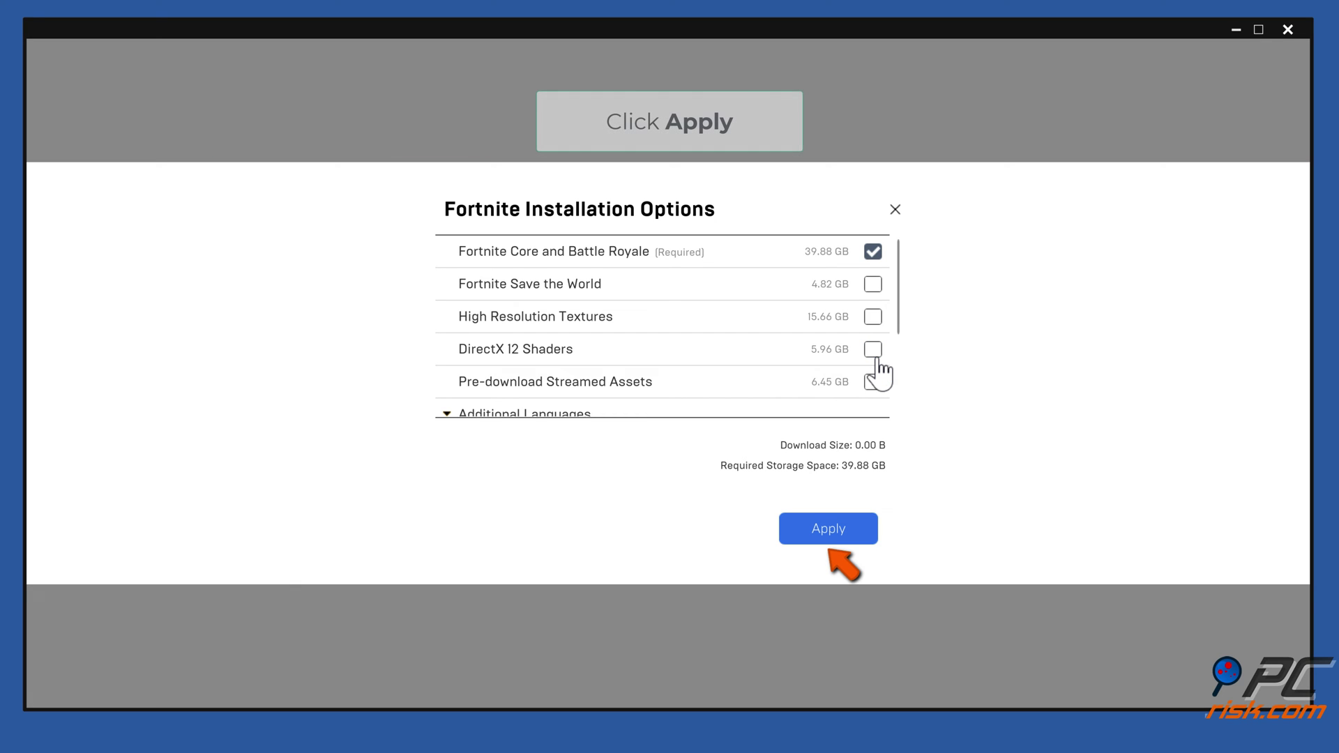
{"action": "left_click", "coordinate": [829, 541]}
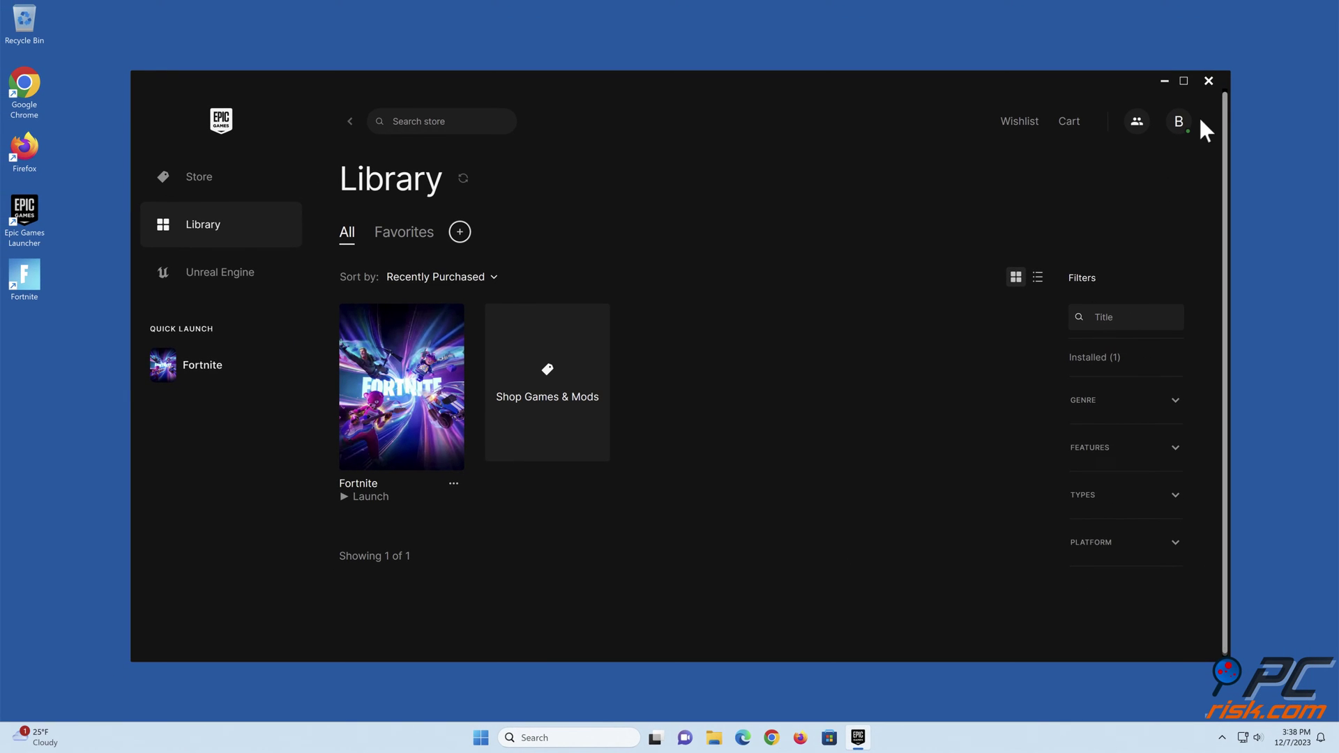
- Close the Epic Games Launcher window
{"action": "left_click", "coordinate": [1208, 81]}
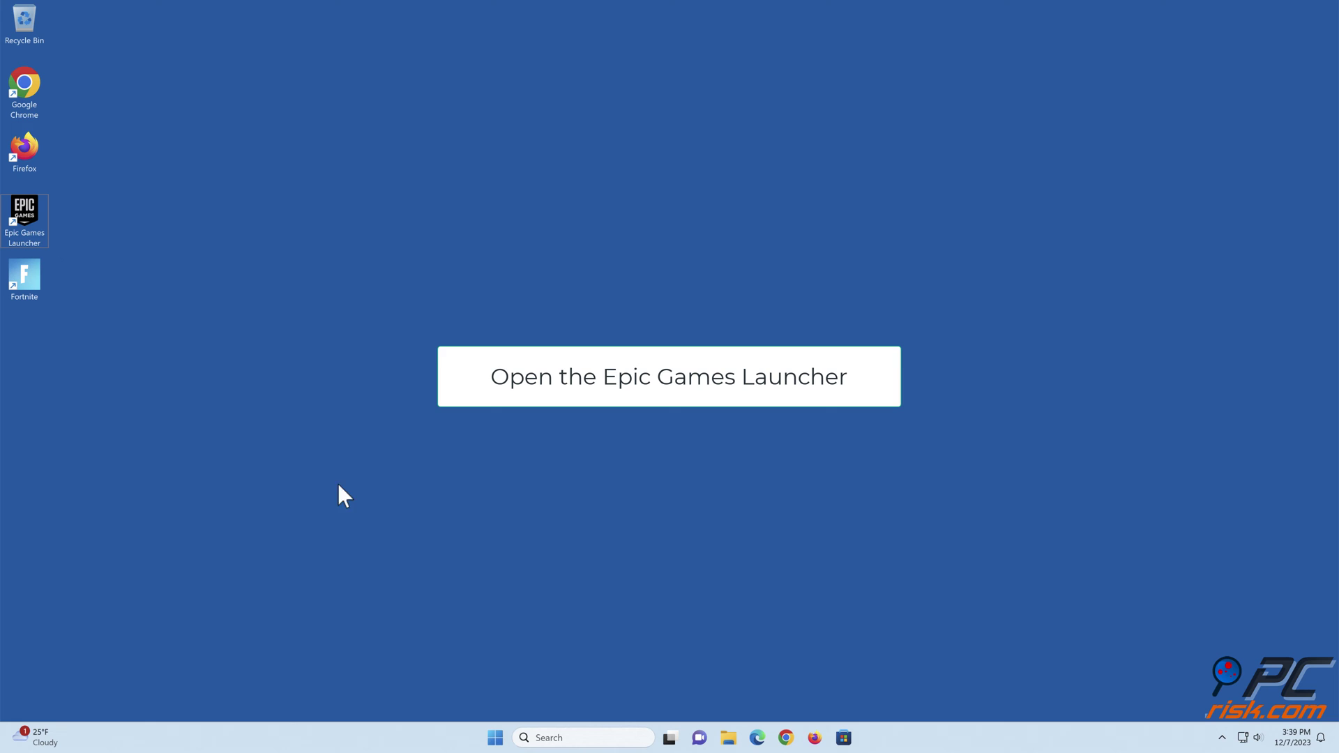
- Relaunch the Epic Games Launcher and open its Settings page from the account menu
{"action": "double_click", "coordinate": [35, 236]}
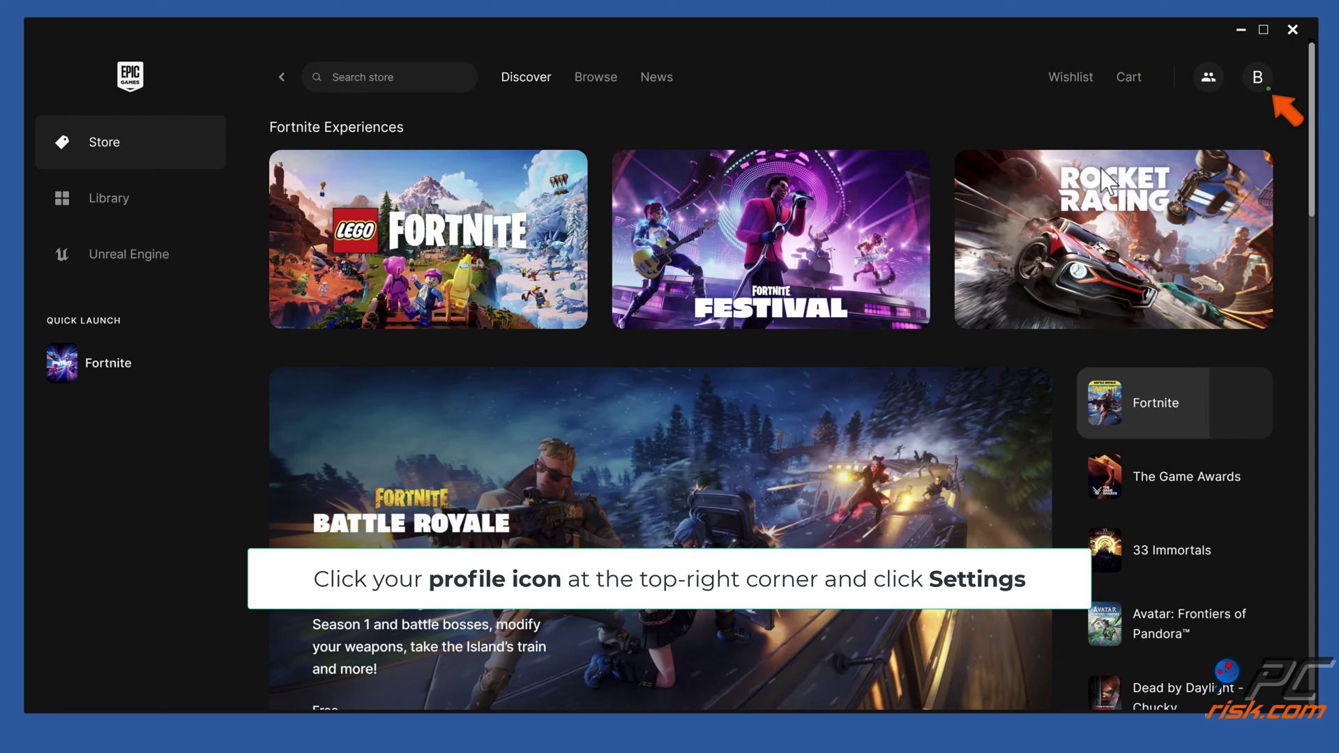
{"action": "left_click", "coordinate": [1259, 78]}
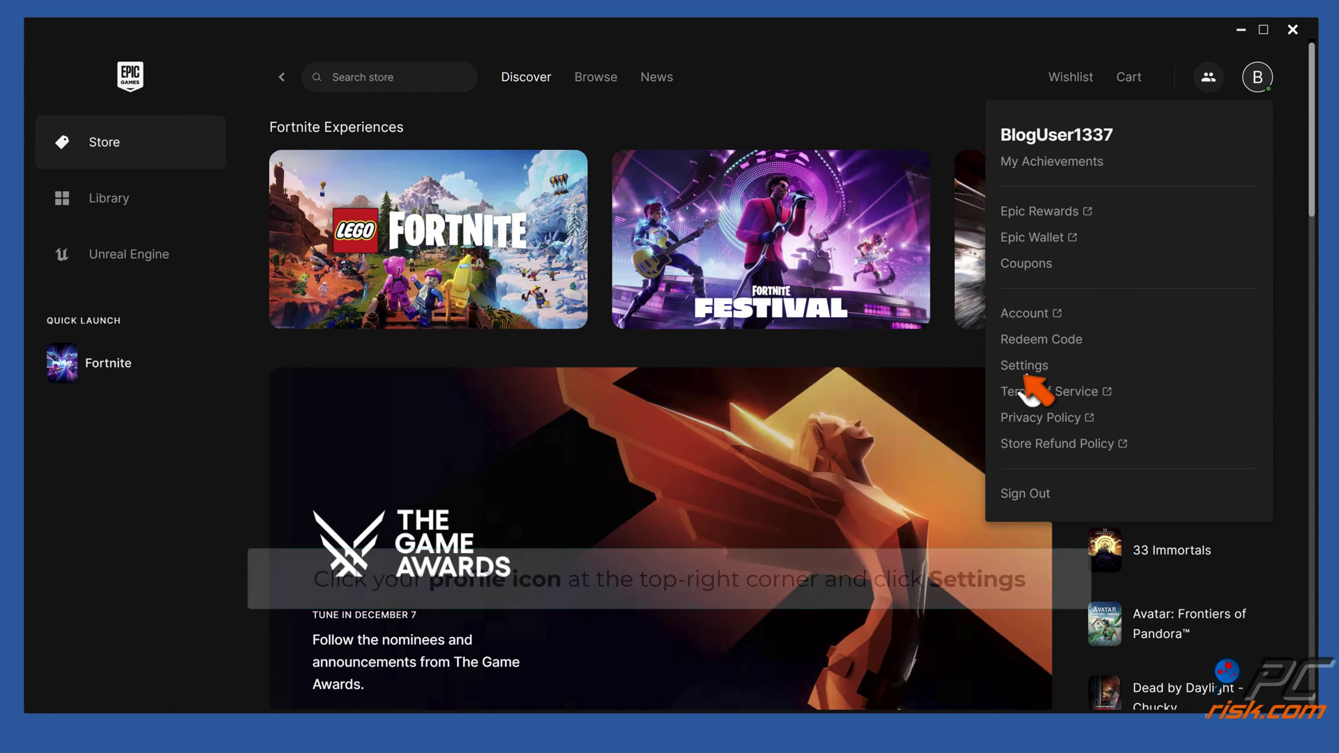
{"action": "left_click", "coordinate": [1044, 361]}
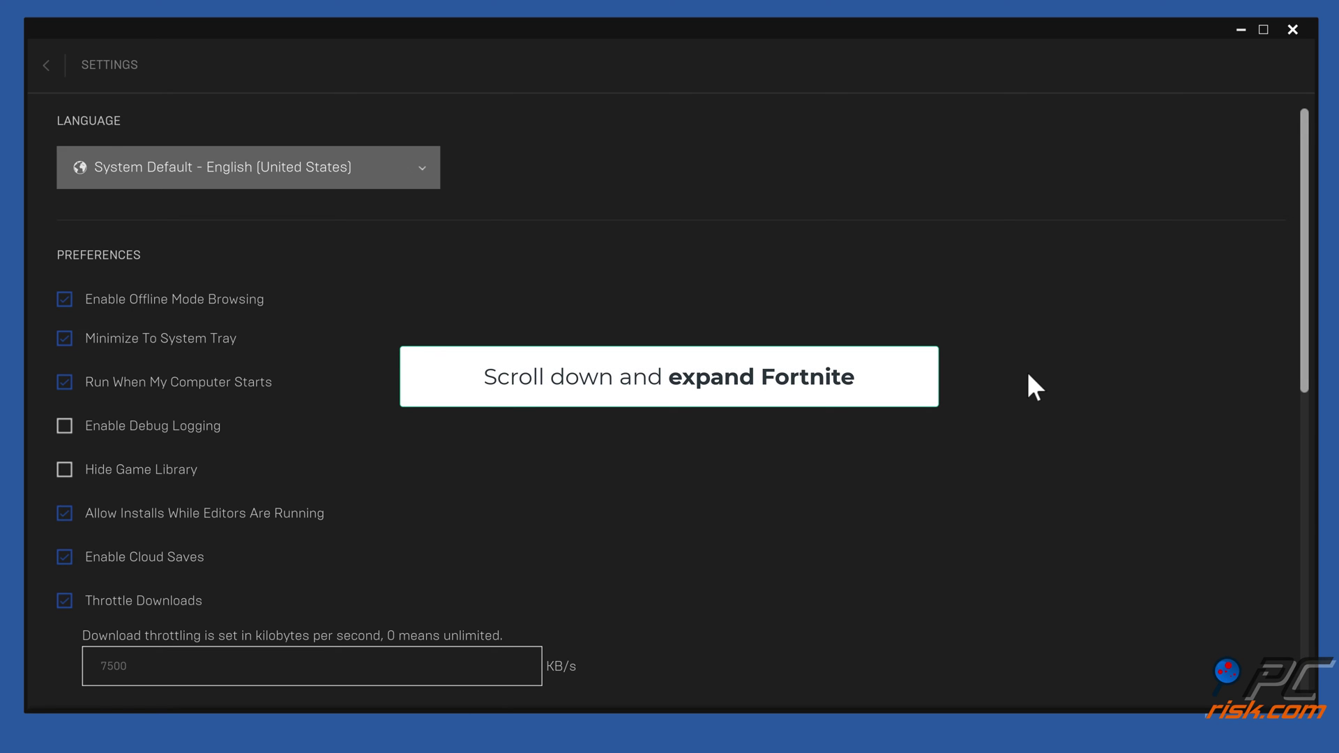
{"action": "scroll", "coordinate": [1029, 375], "scroll_direction": "down", "scroll_amount": 10}
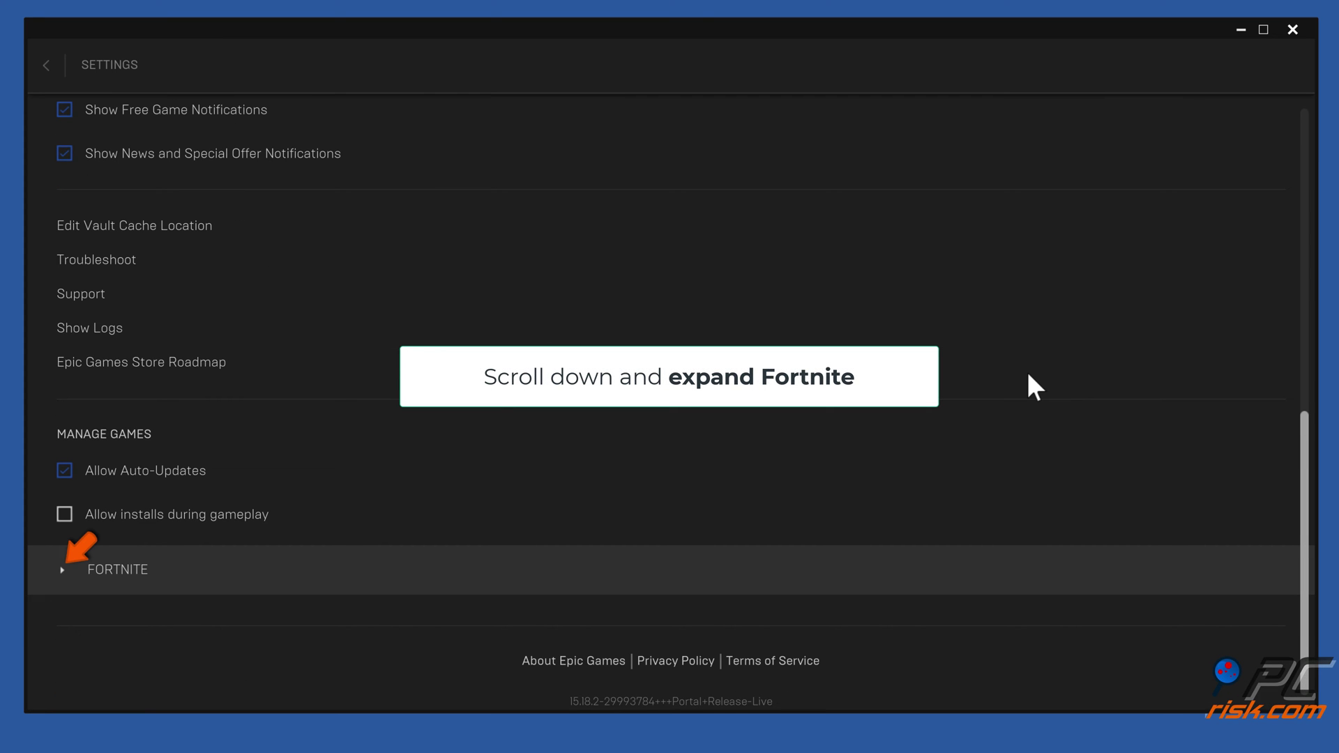
- Enable Fortnite's Additional Command Line Arguments with -d3d11, then return to the store
{"action": "left_click", "coordinate": [62, 571]}
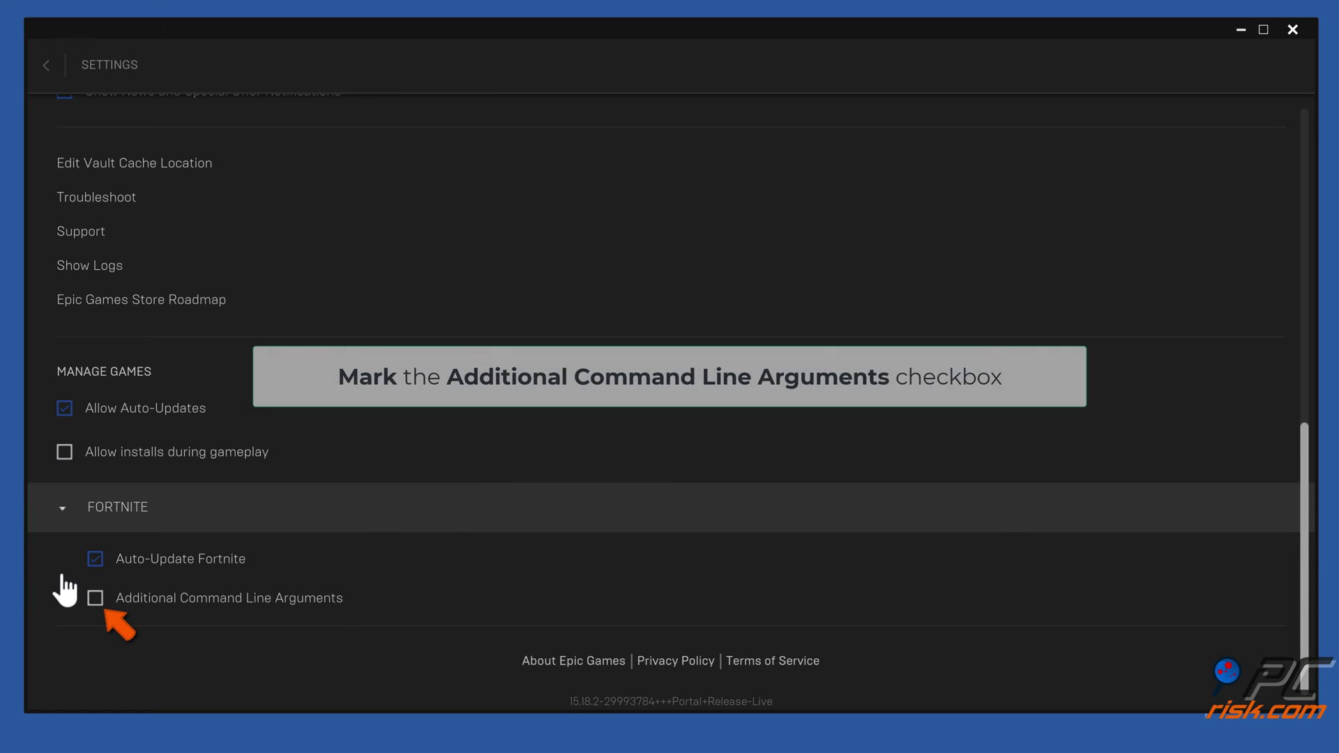
{"action": "left_click", "coordinate": [95, 598]}
{"action": "scroll", "coordinate": [93, 604], "scroll_direction": "down", "scroll_amount": 1}
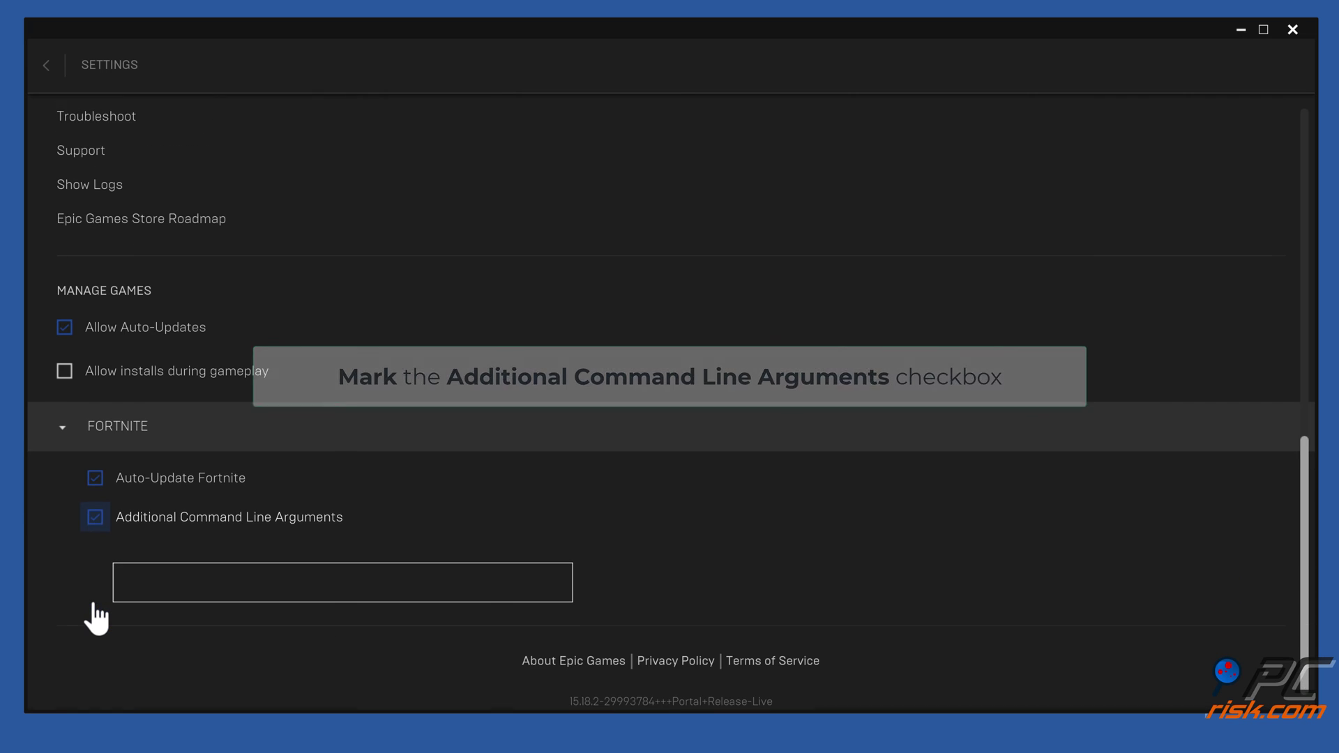
{"action": "left_click", "coordinate": [332, 580]}
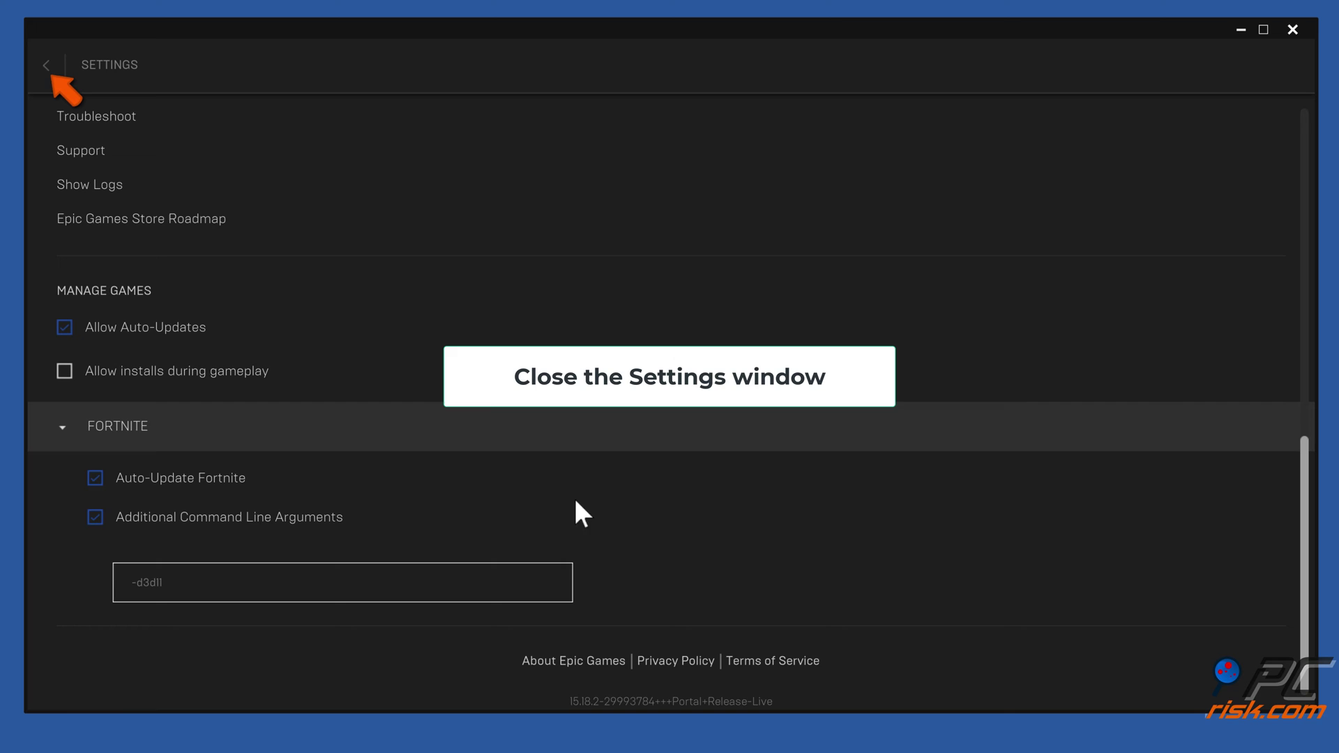
{"action": "left_click", "coordinate": [47, 65]}
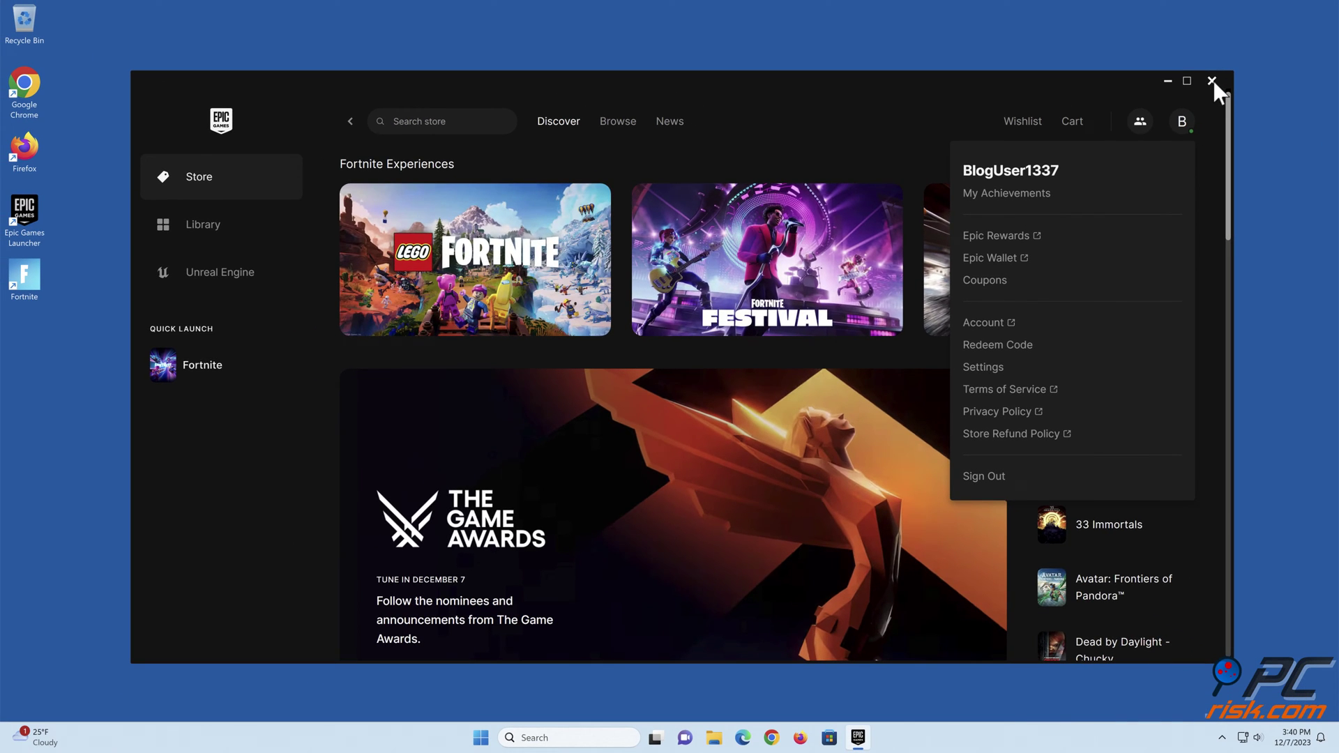
- Close the Epic Games Launcher window so it can be restarted
{"action": "left_click", "coordinate": [1212, 81]}
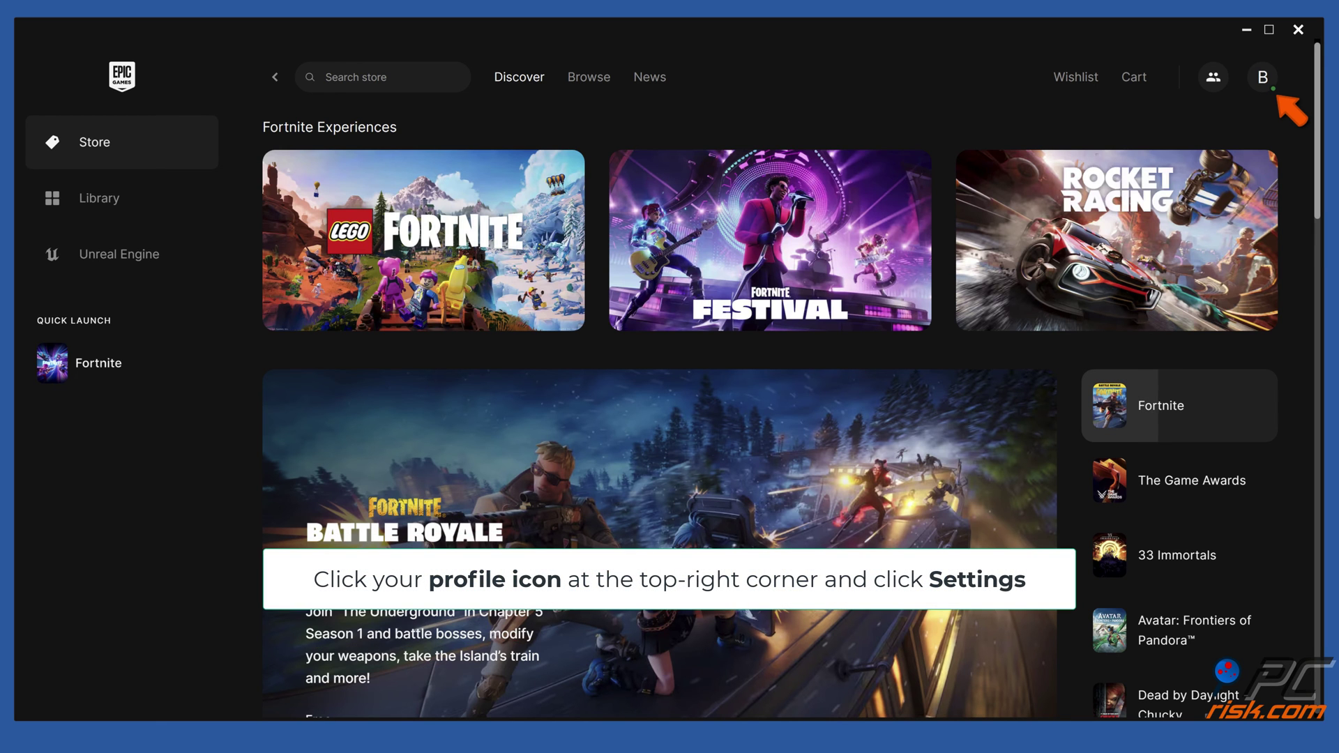
- In Settings, extend Fortnite's launch arguments to '-d3d11 -FeatureLevelES31' and go back
{"action": "left_click", "coordinate": [1262, 84]}
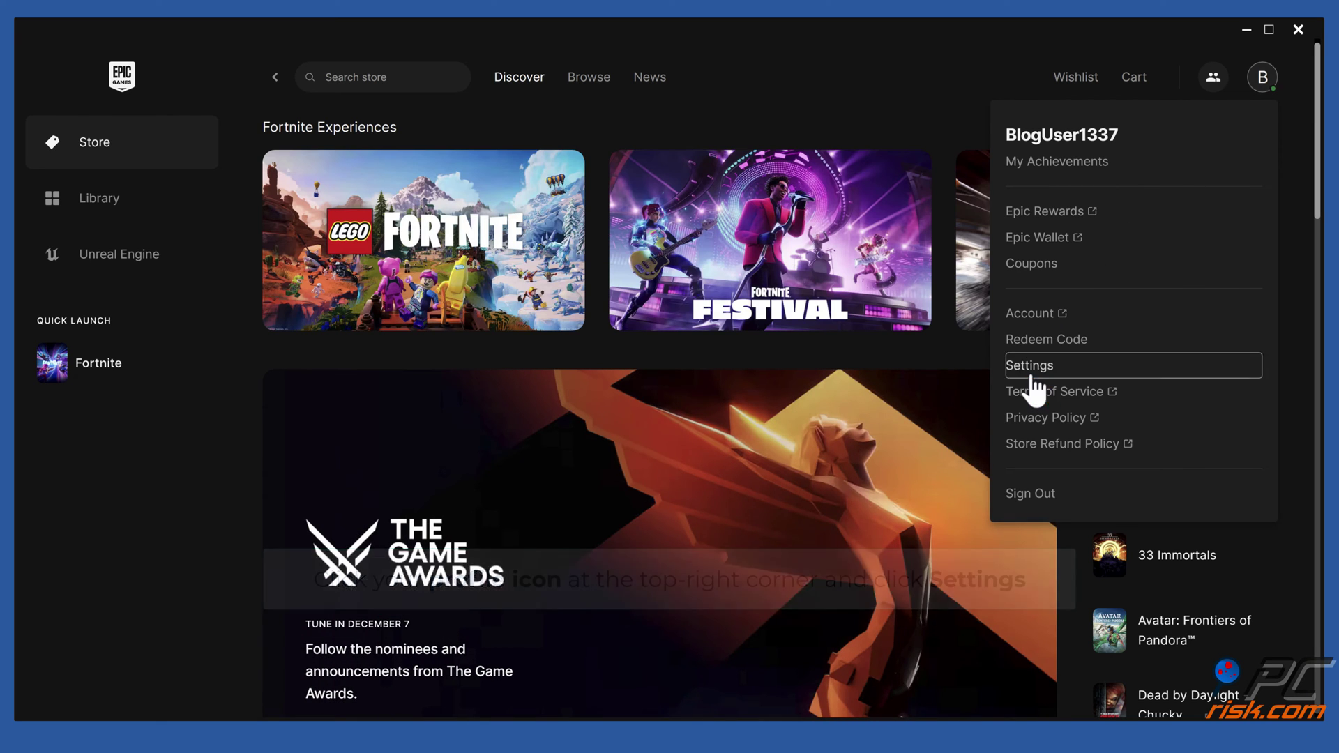
{"action": "left_click", "coordinate": [1032, 373]}
{"action": "scroll", "coordinate": [1032, 382], "scroll_direction": "down", "scroll_amount": 2}
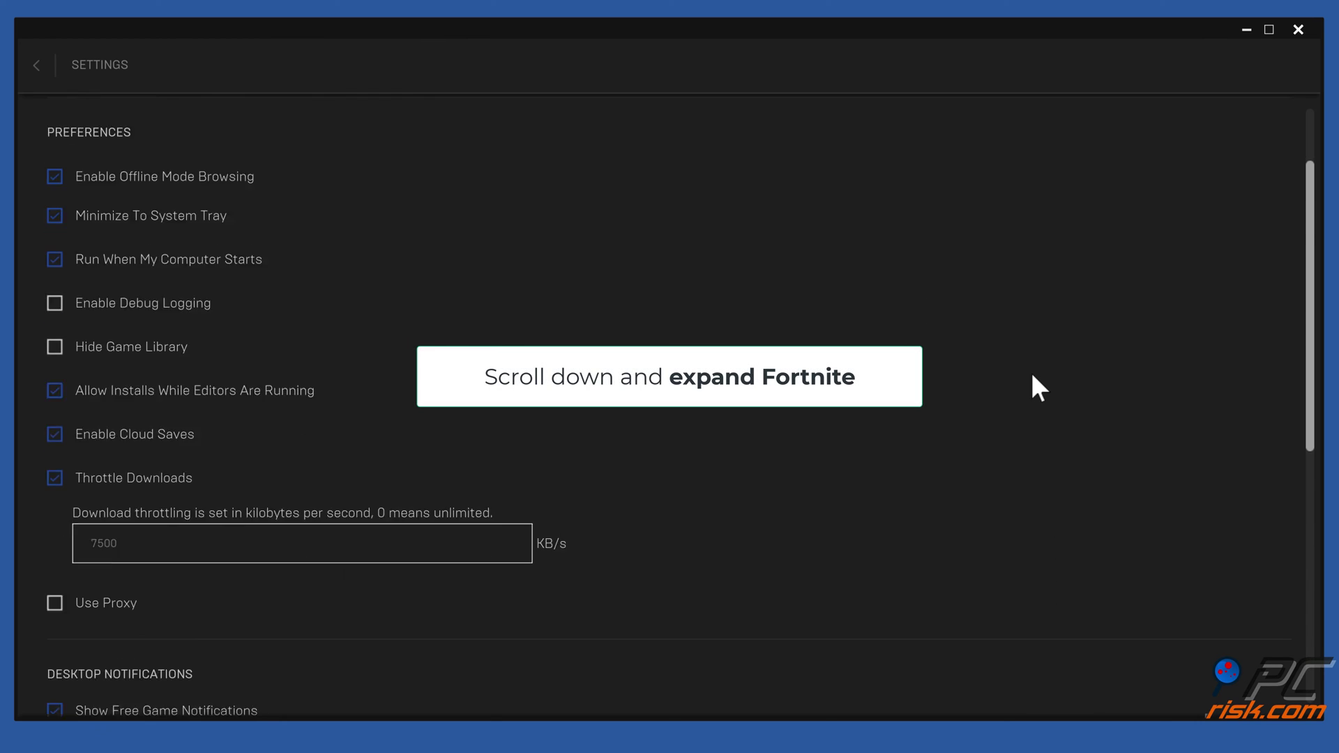
{"action": "scroll", "coordinate": [1032, 377], "scroll_direction": "down", "scroll_amount": 6}
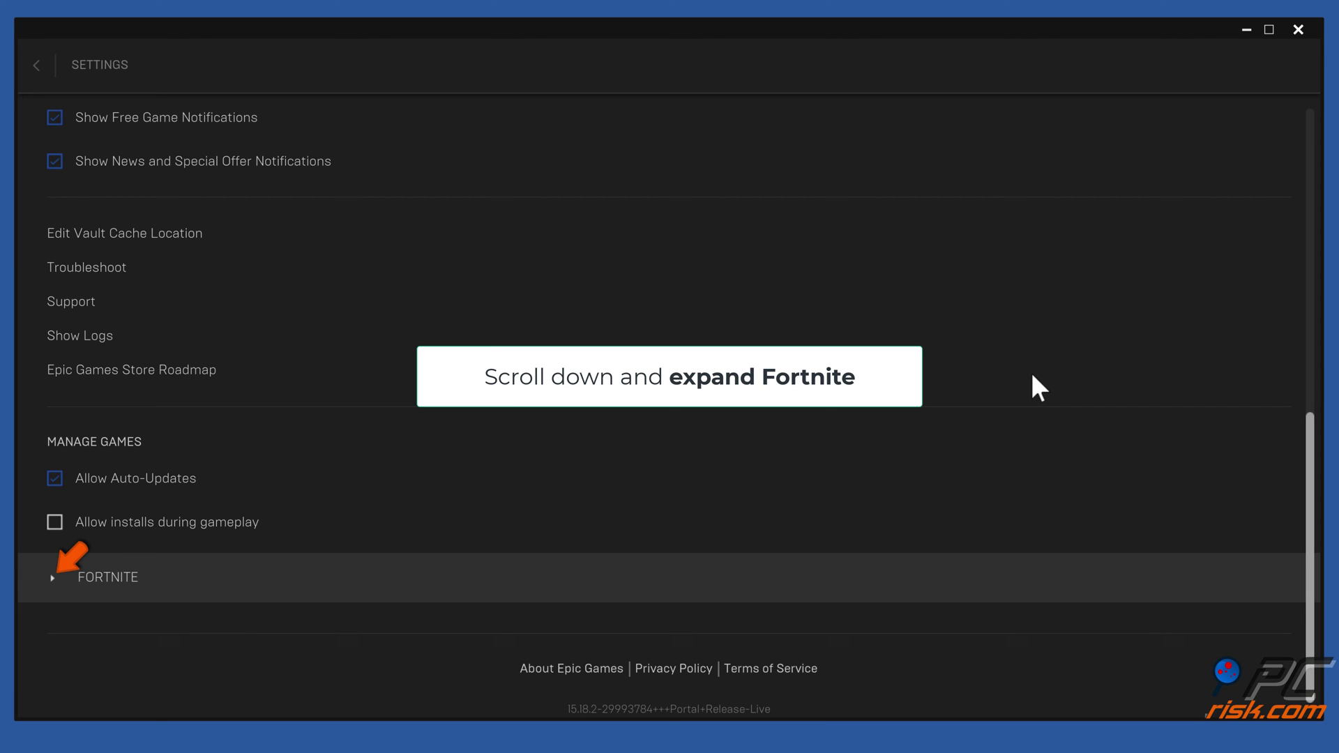
{"action": "left_click", "coordinate": [52, 579]}
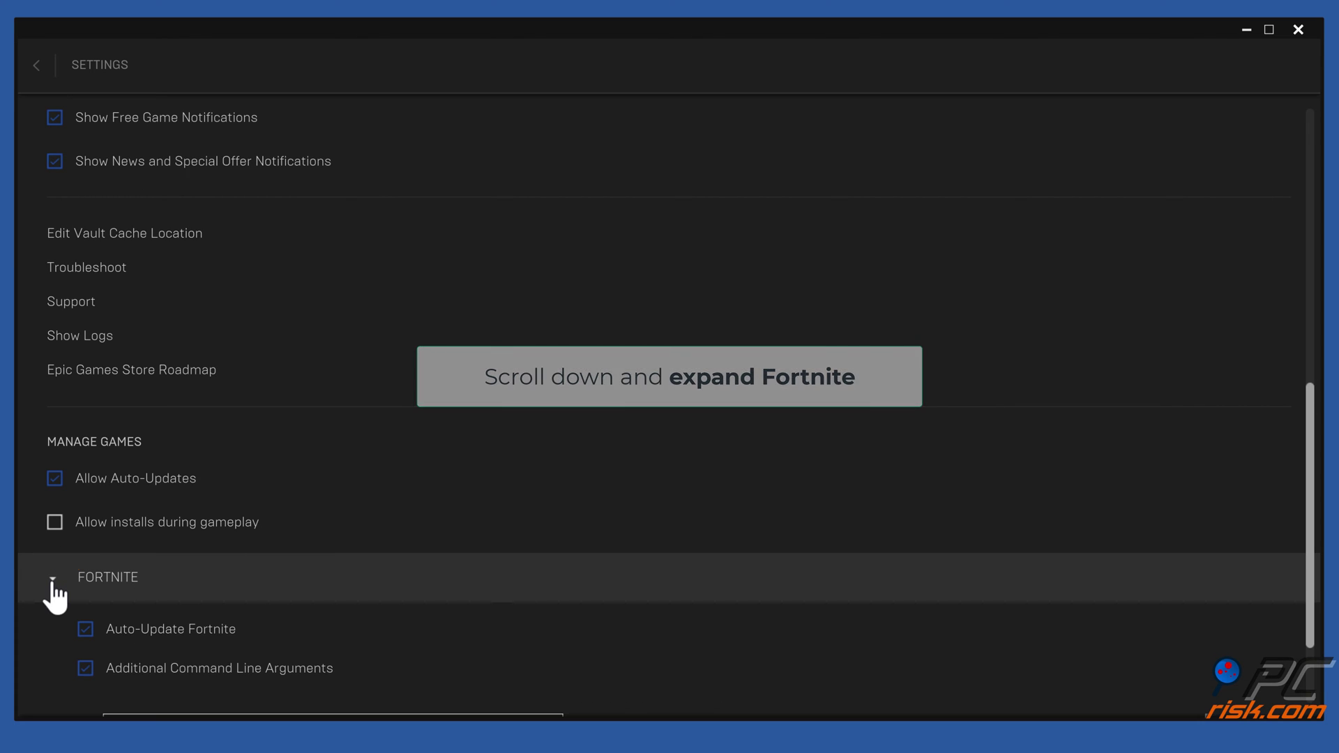
{"action": "scroll", "coordinate": [51, 596], "scroll_direction": "down", "scroll_amount": 2}
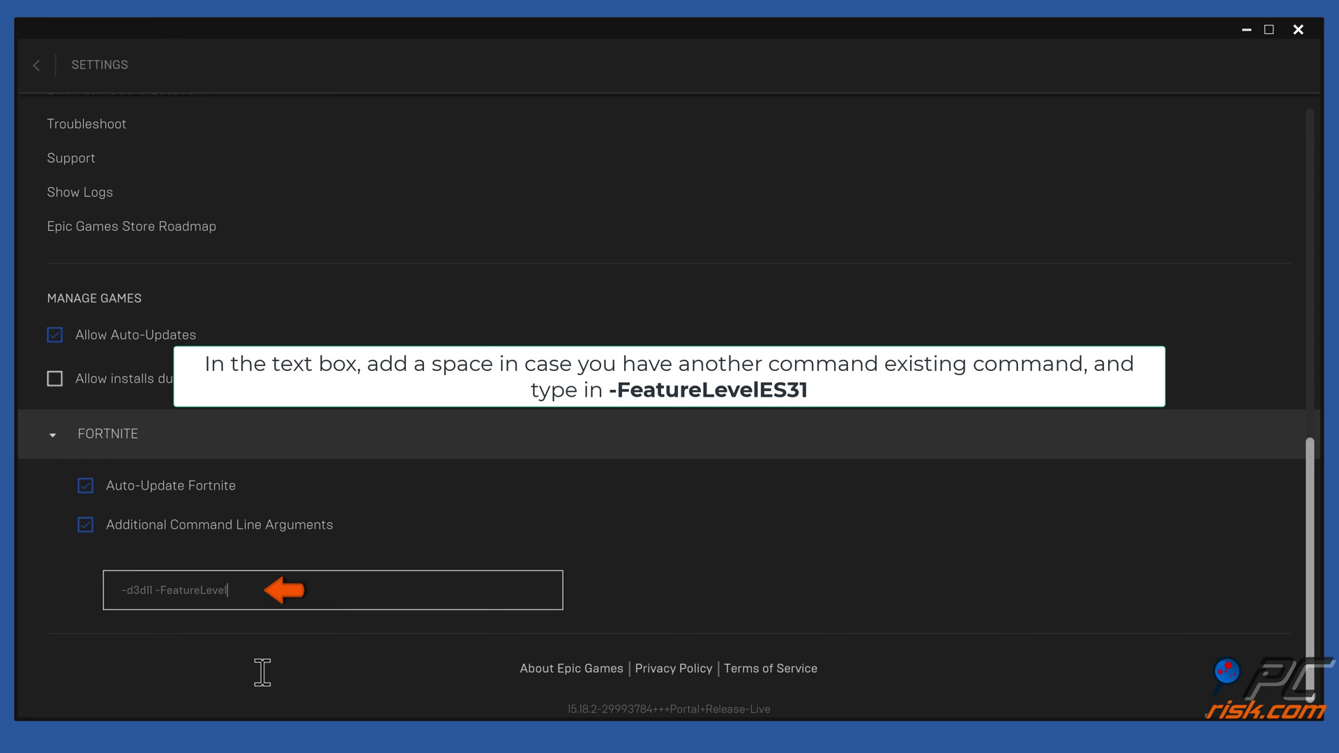
{"action": "type", "text": "ES31"}
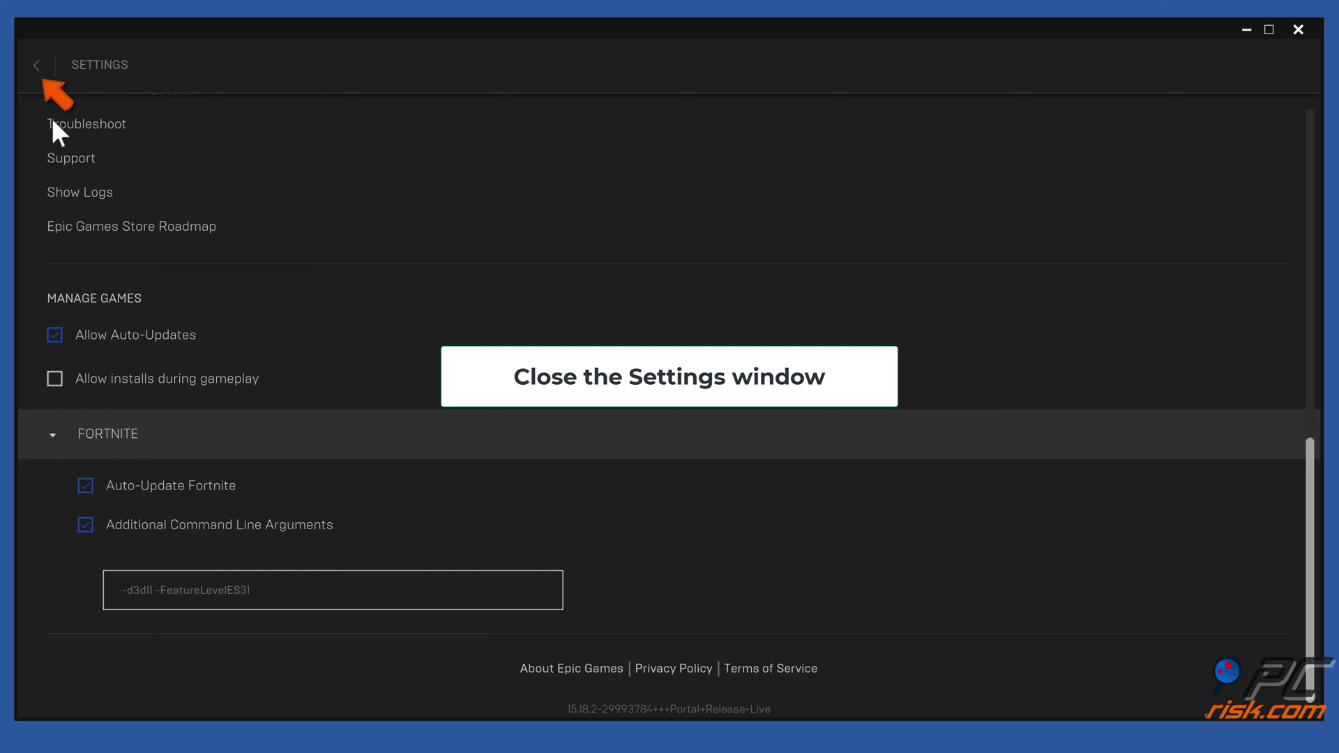
{"action": "left_click", "coordinate": [36, 64]}
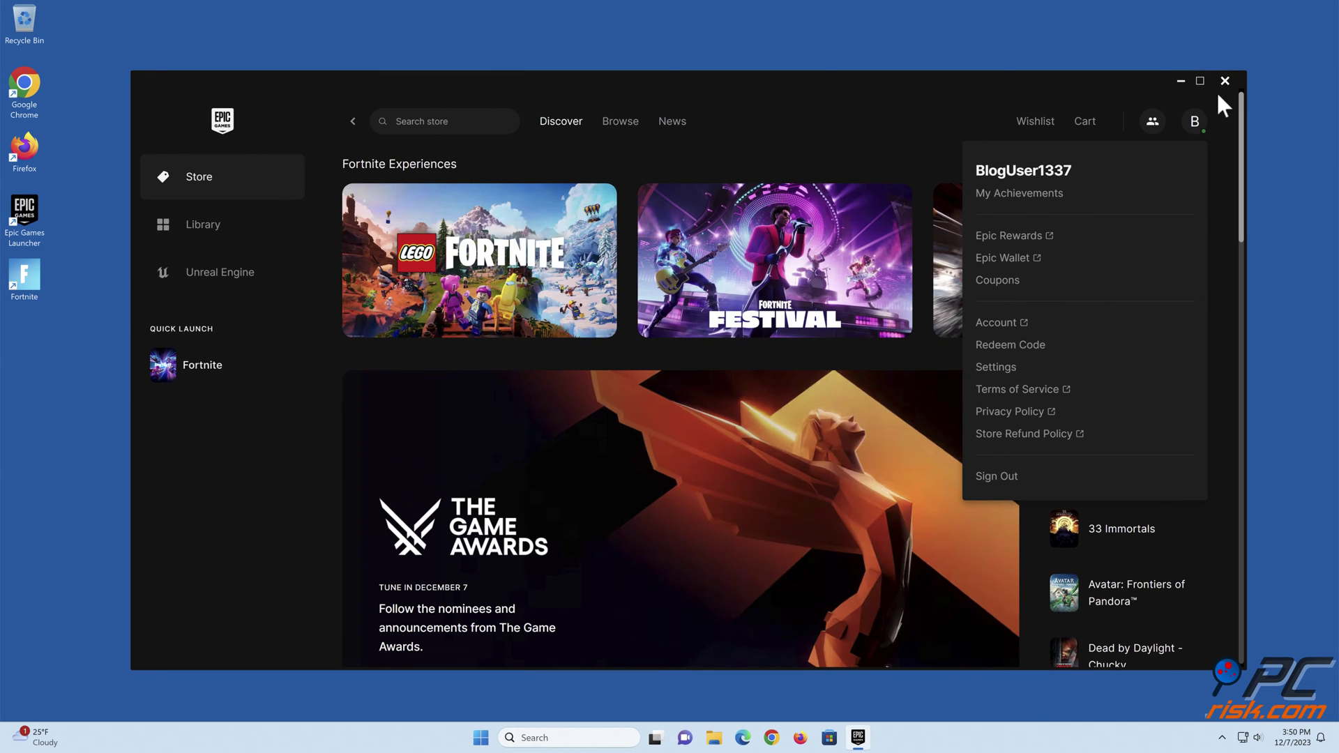
- Close the Epic Games Launcher with the X in its top-right corner
{"action": "left_click", "coordinate": [1224, 82]}
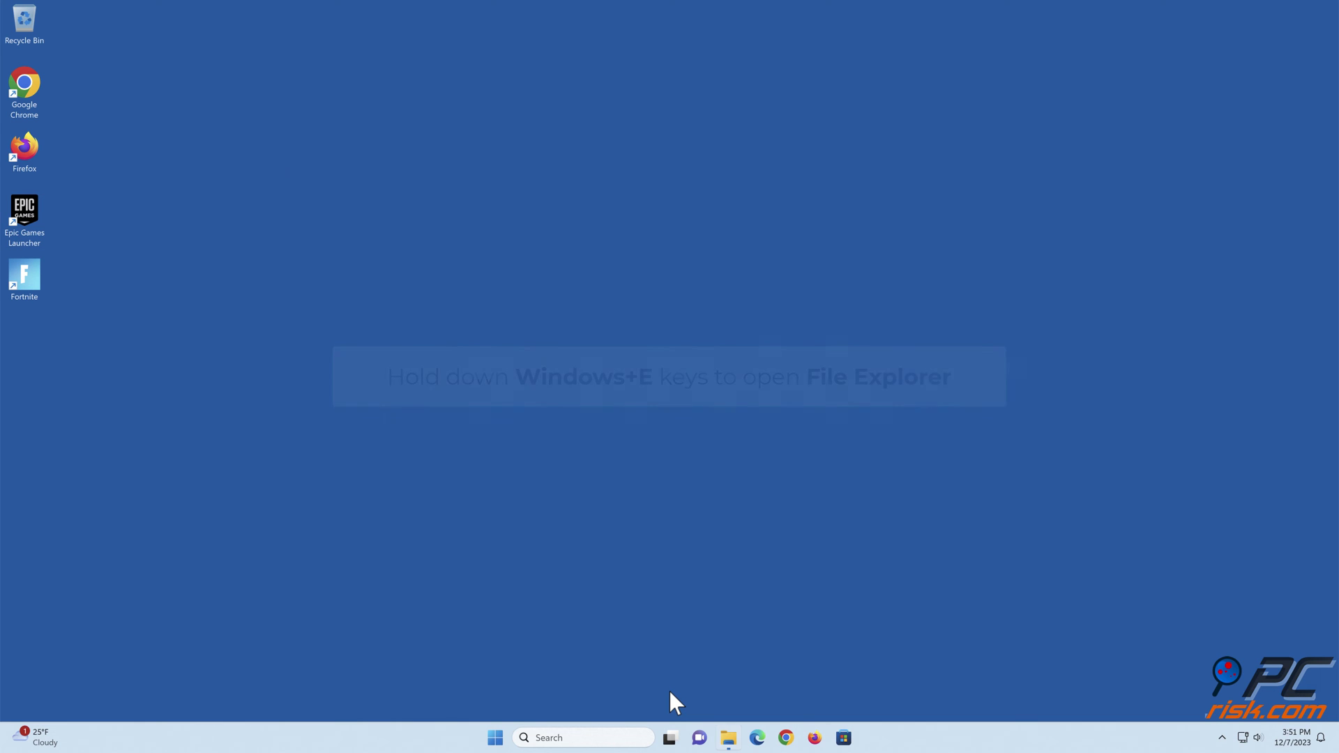
- Open File Explorer at C:\Program Files\Epic Games\Fortnite\FortniteGame\Binaries\Win64
{"action": "key", "text": "super+e"}
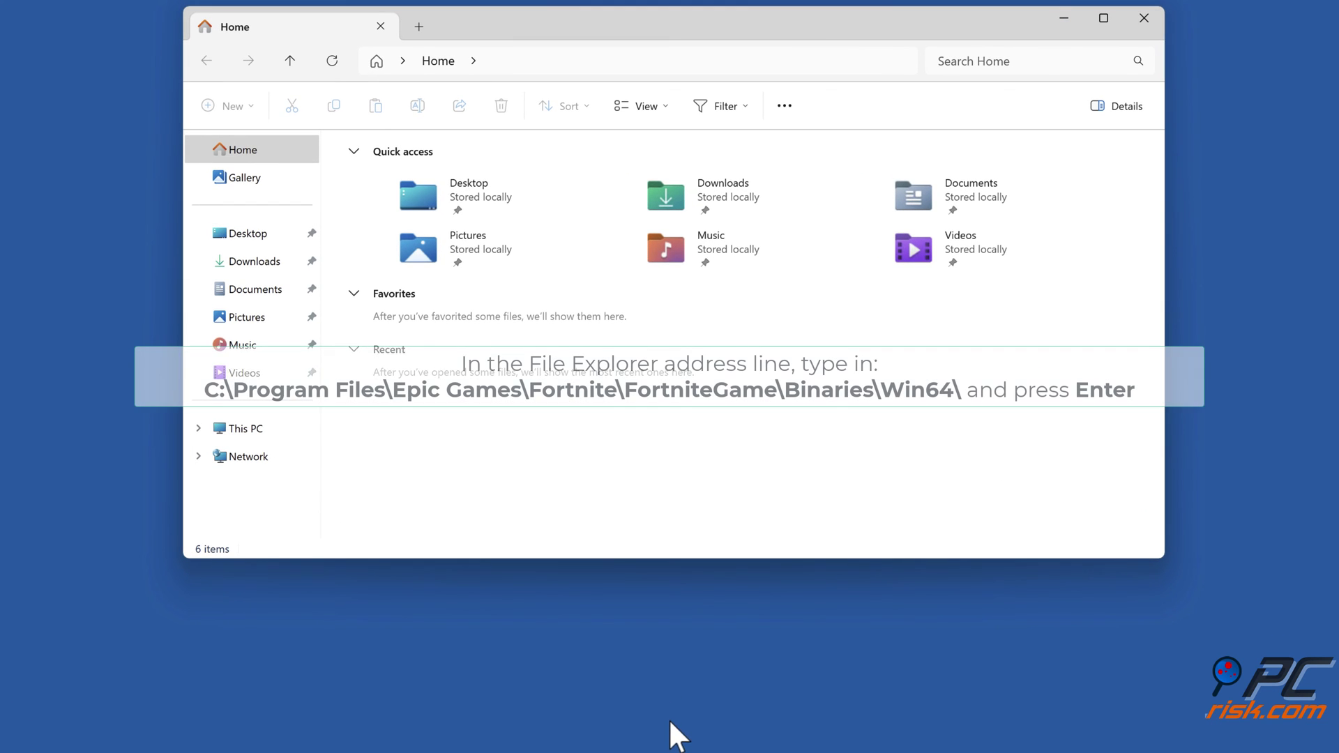
{"action": "left_click", "coordinate": [873, 63]}
{"action": "type", "text": "c:"}
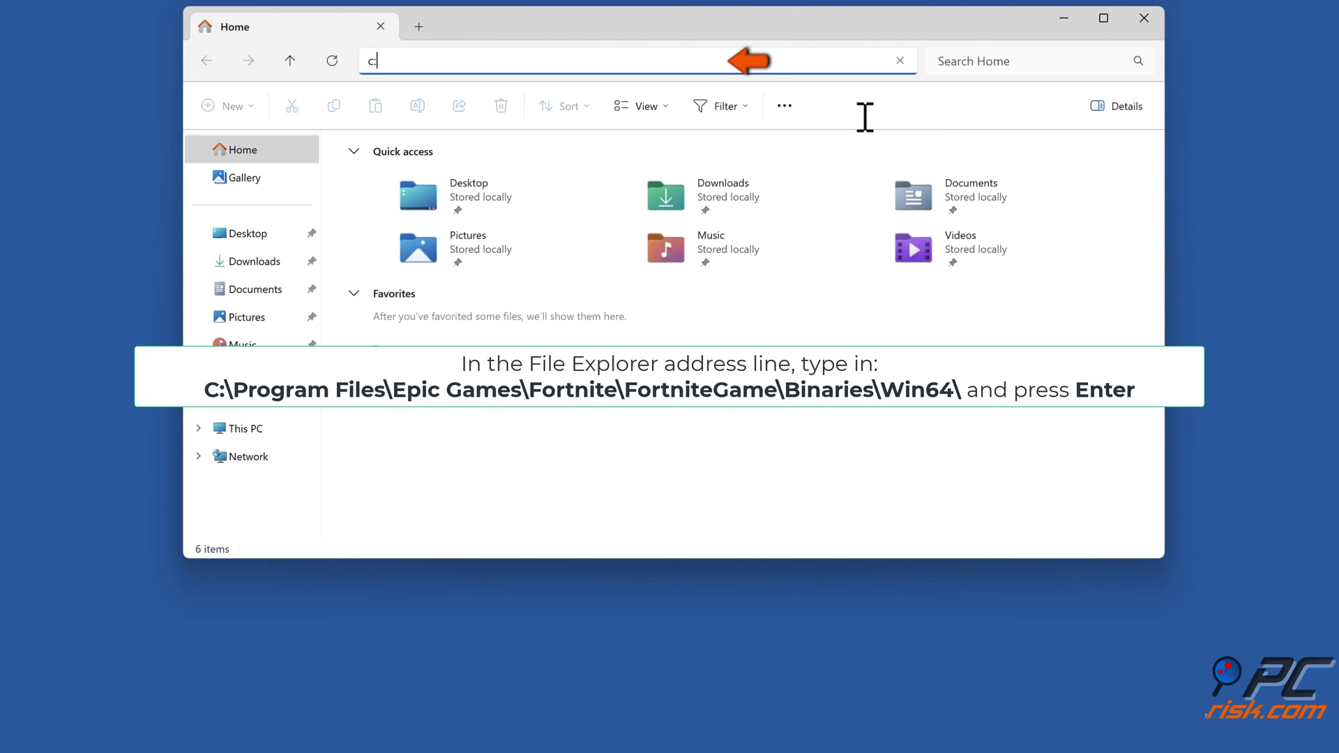
{"action": "type", "text": "\\program files\\"}
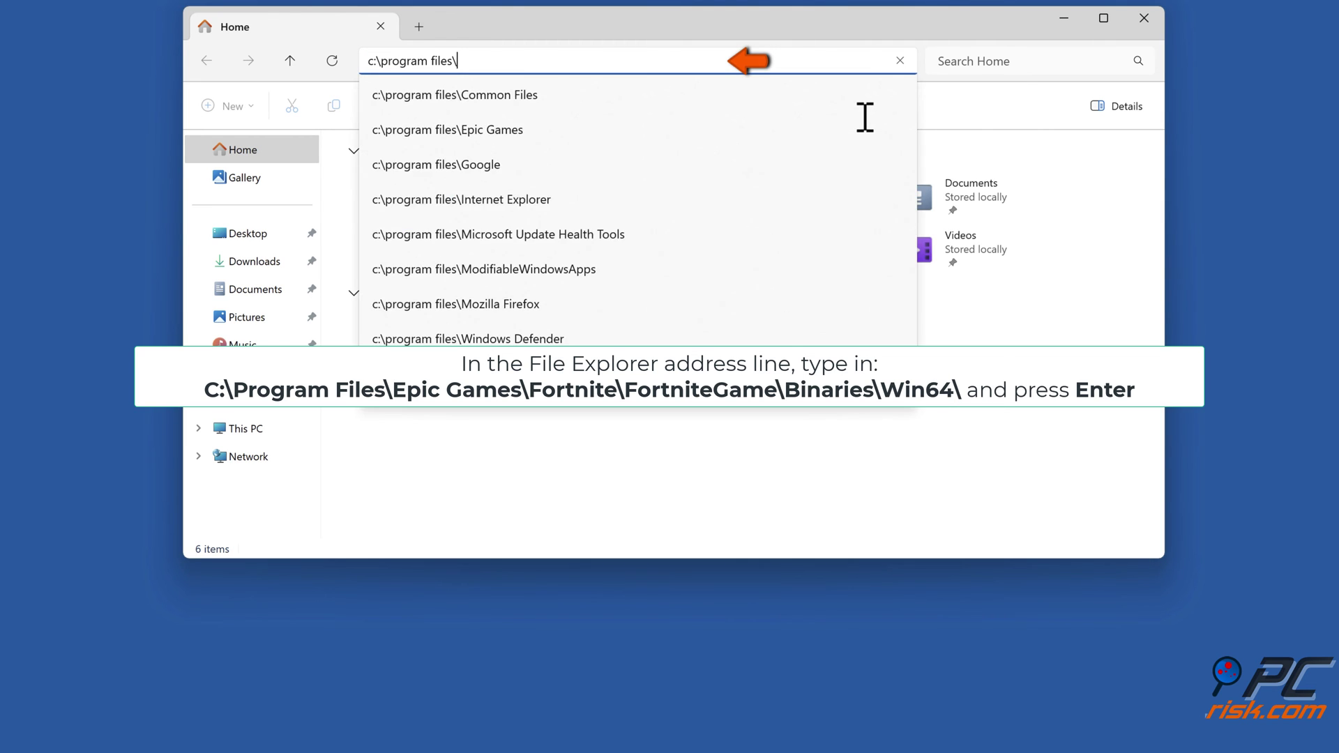
{"action": "type", "text": "epic games\\for"}
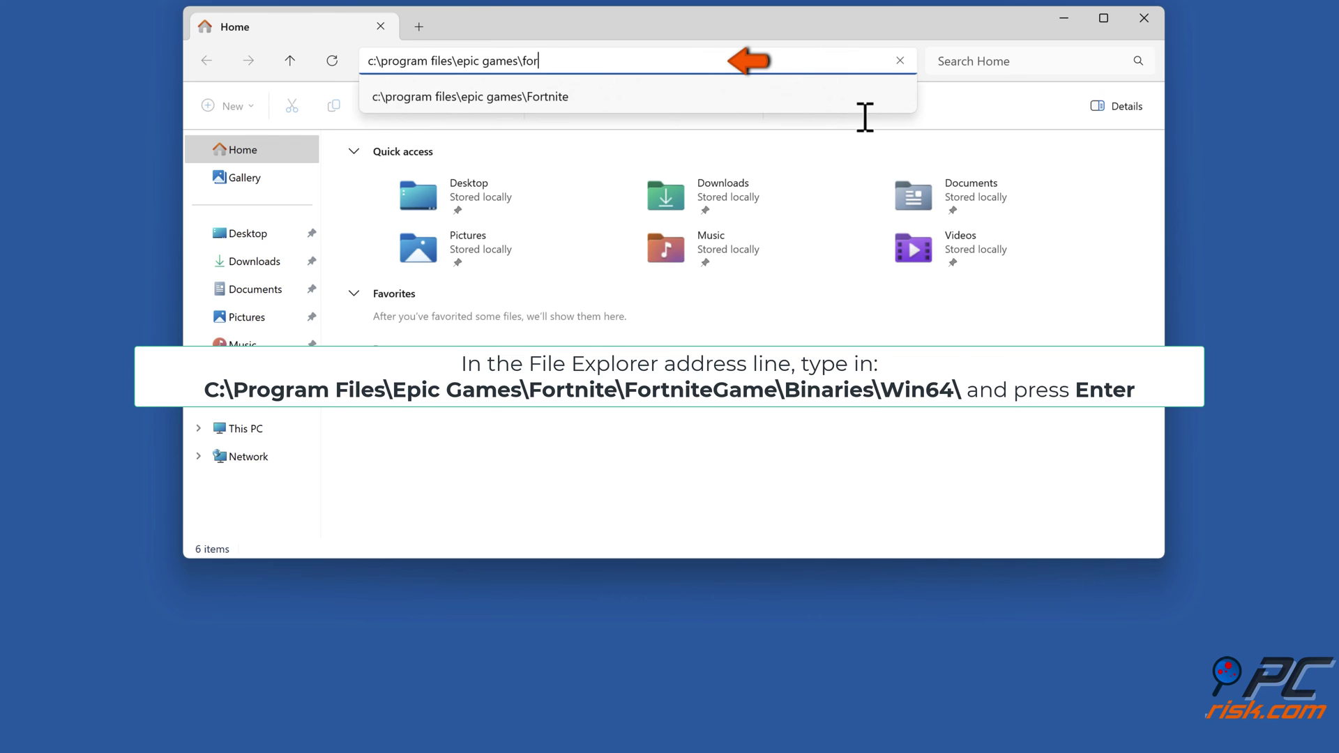
{"action": "type", "text": "tnite\\for"}
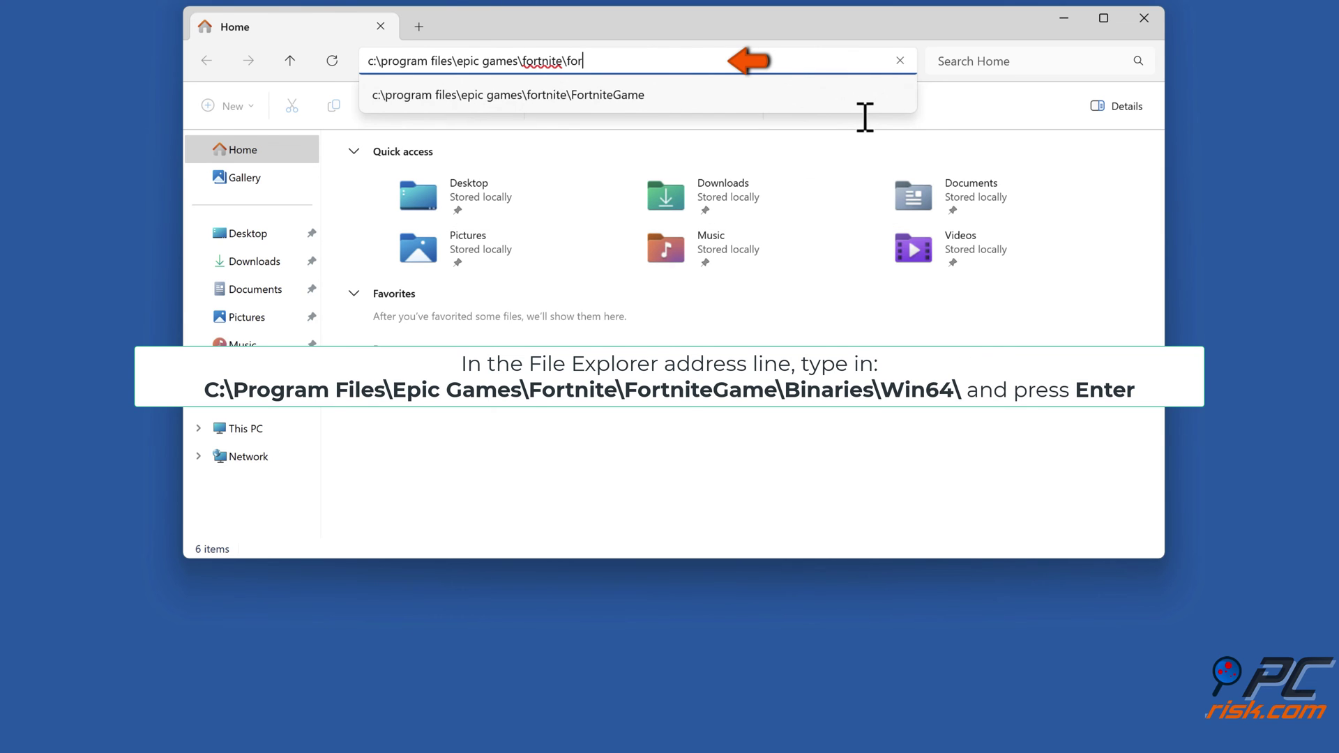
{"action": "type", "text": "tnitegame\\bi"}
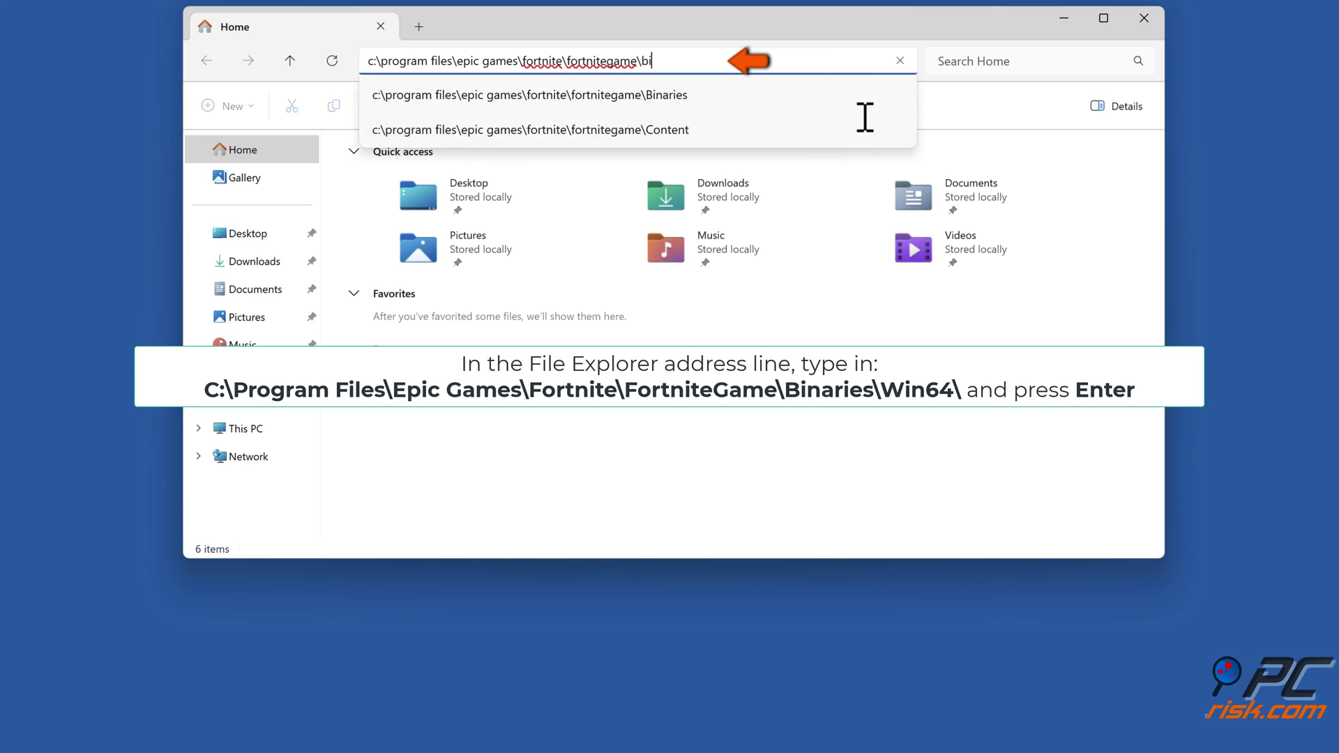
{"action": "type", "text": "naries\\win64"}
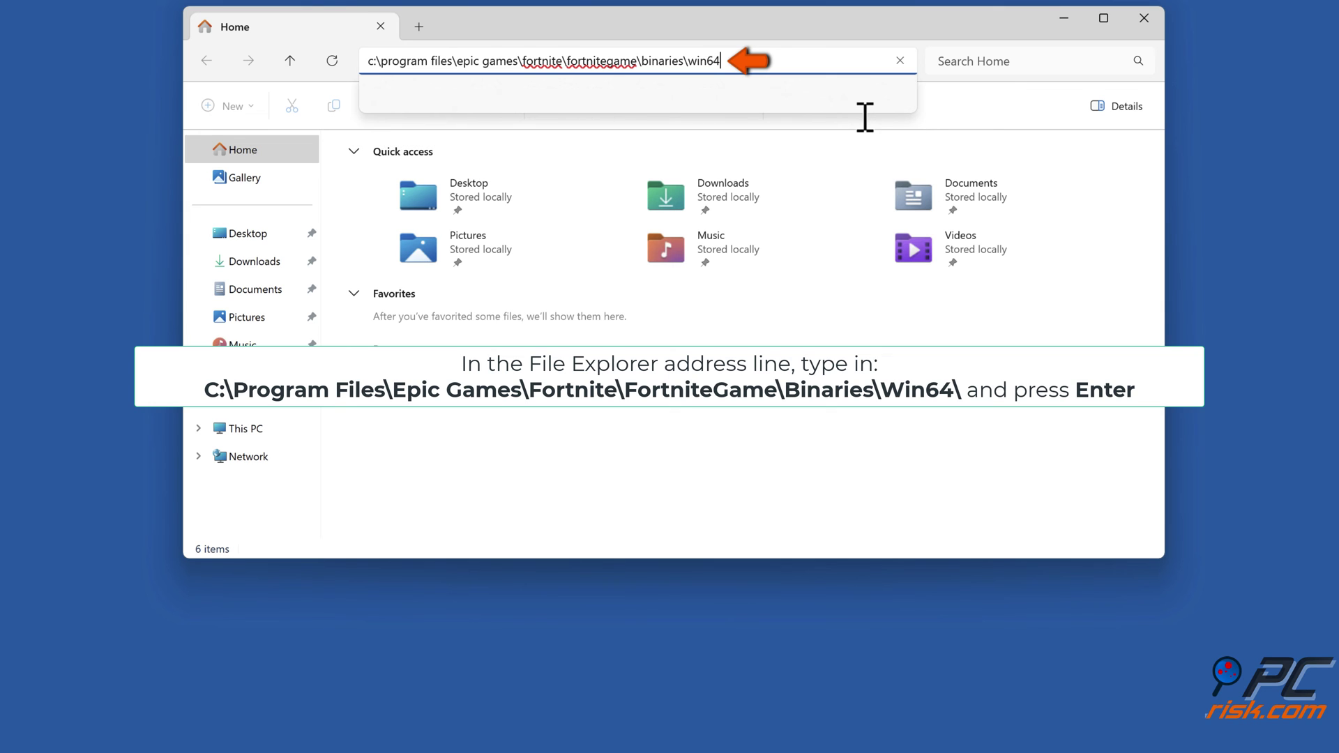
{"action": "key", "text": "Return"}
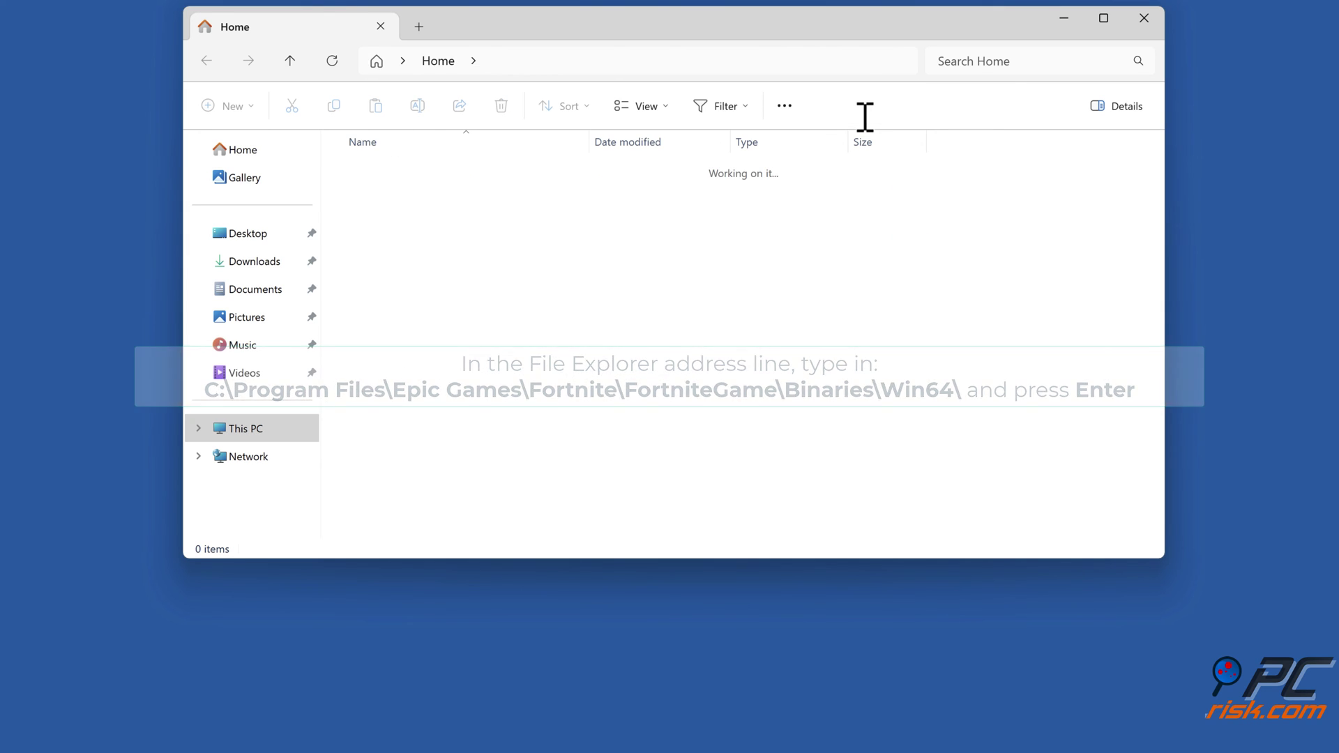
- Open the Properties dialog of FortniteClient-Win64-Shipping in the Win64 folder
{"action": "scroll", "coordinate": [613, 187], "scroll_direction": "down", "scroll_amount": 15}
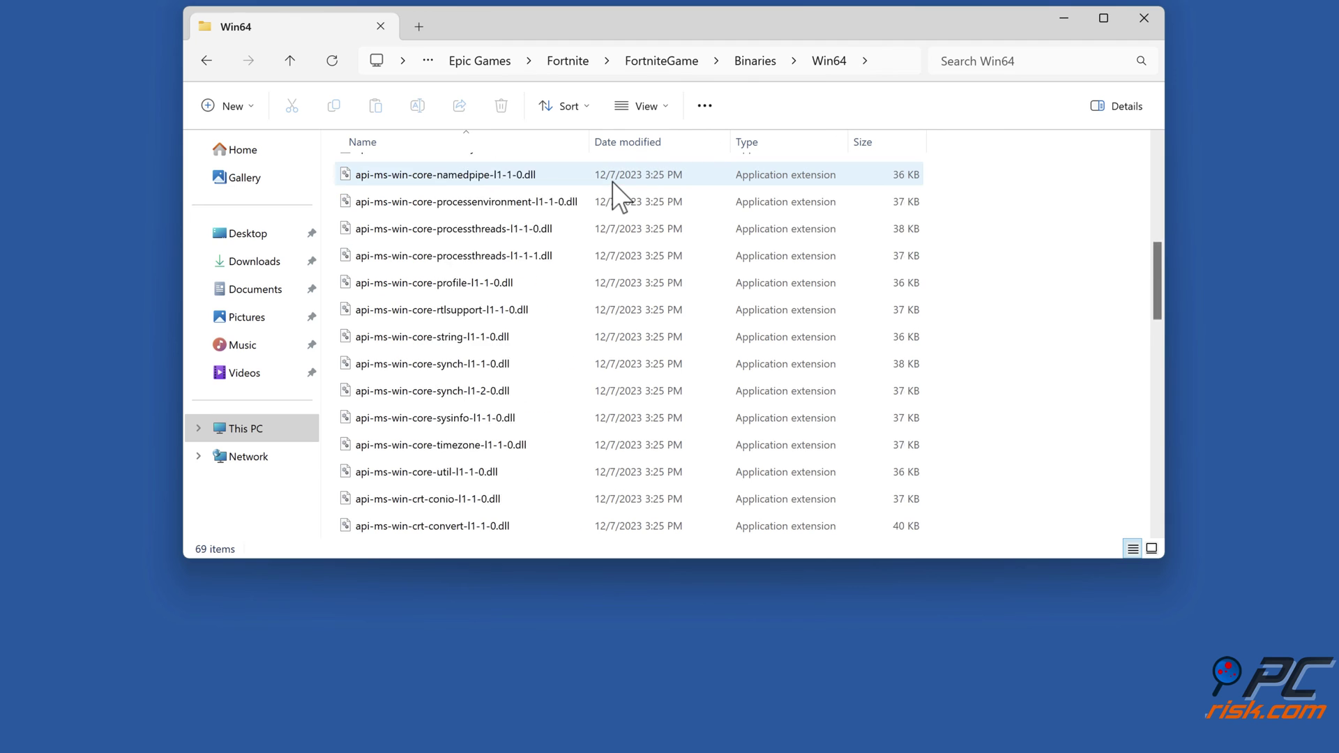
{"action": "scroll", "coordinate": [614, 186], "scroll_direction": "down", "scroll_amount": 4}
{"action": "scroll", "coordinate": [614, 188], "scroll_direction": "up", "scroll_amount": 2}
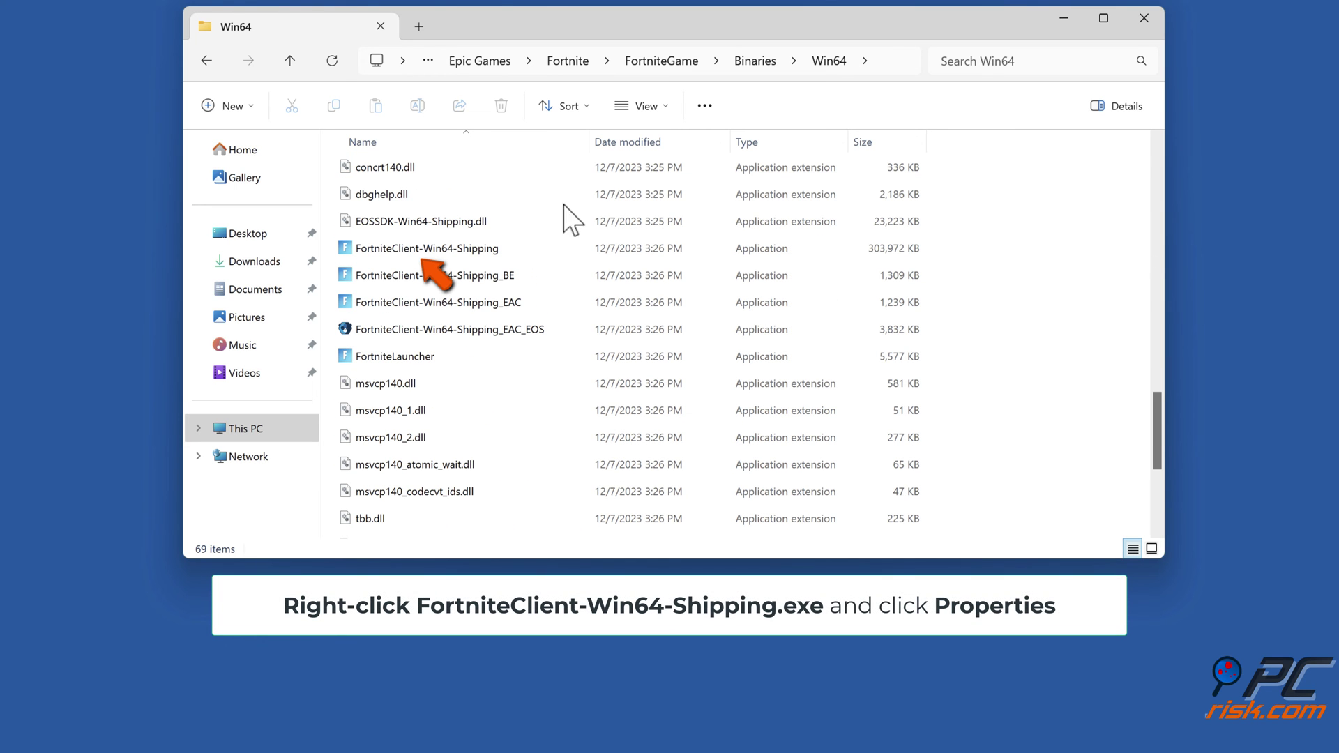
{"action": "left_click", "coordinate": [484, 253]}
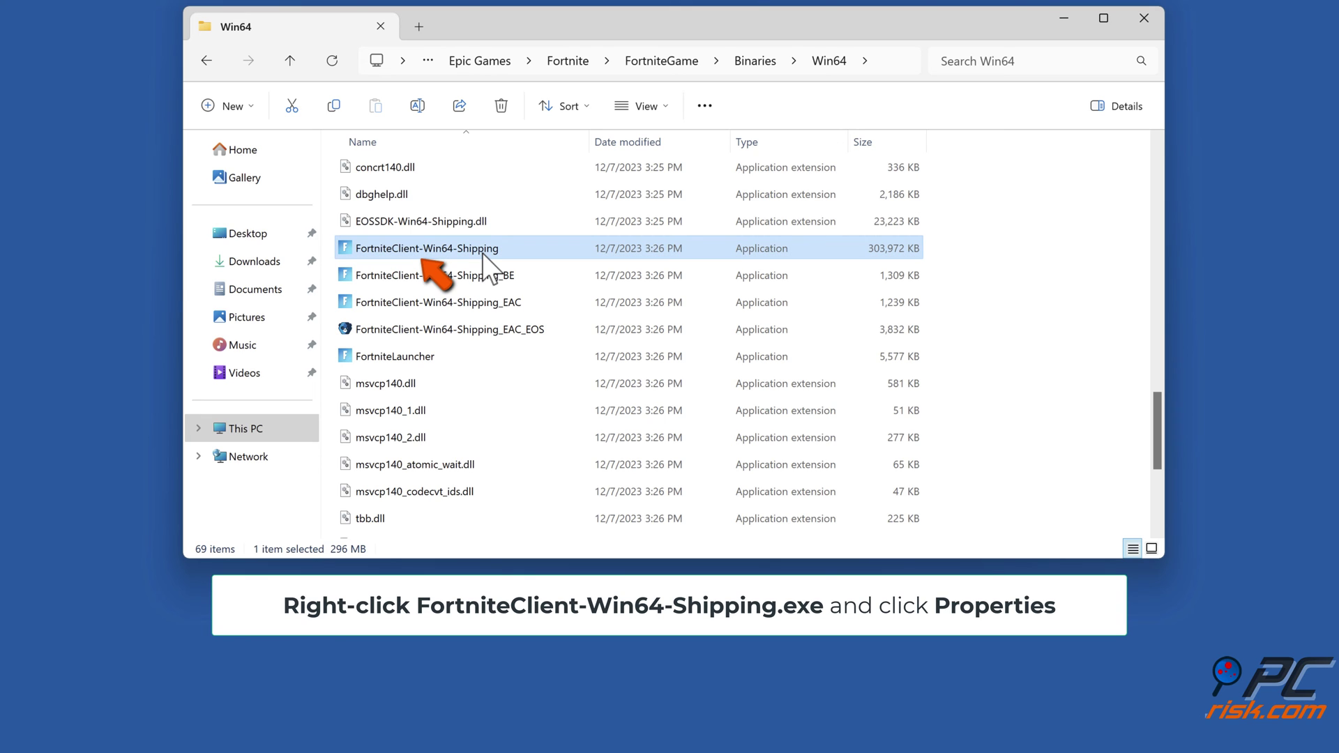
{"action": "right_click", "coordinate": [484, 256]}
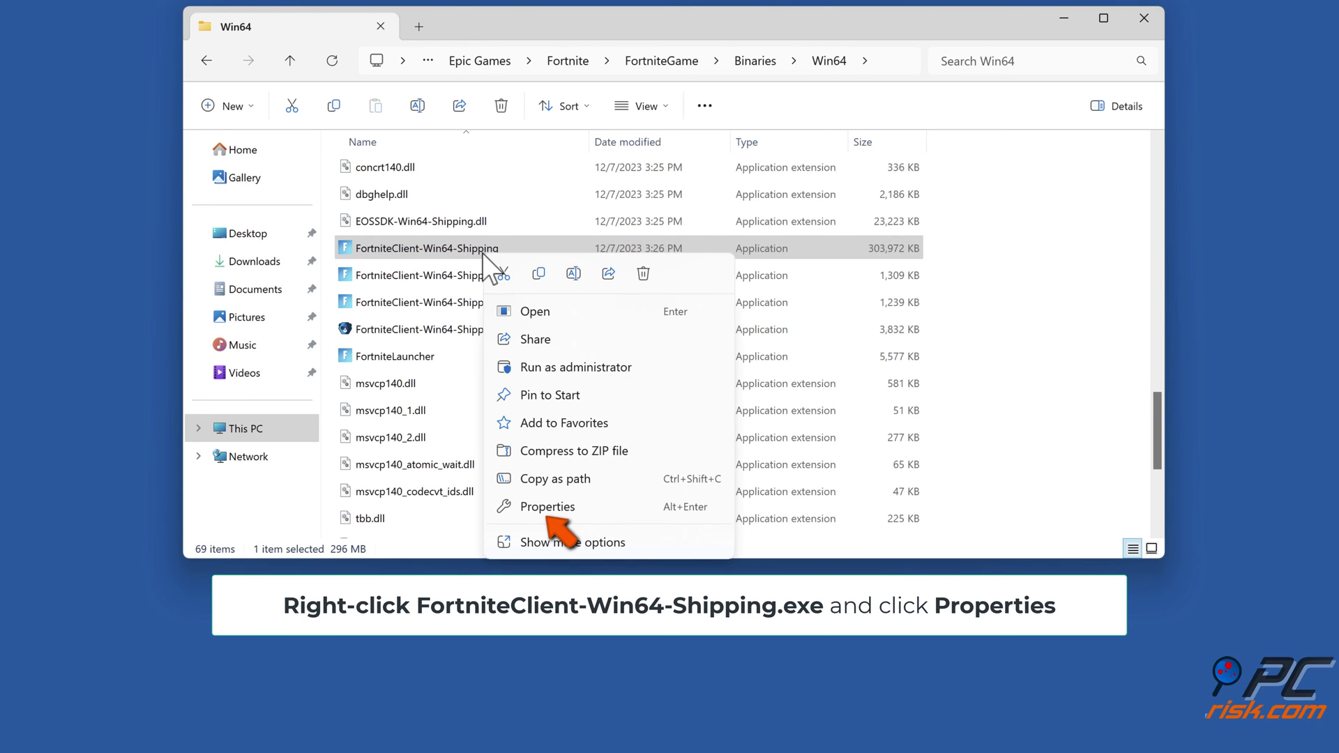
{"action": "left_click", "coordinate": [544, 513]}
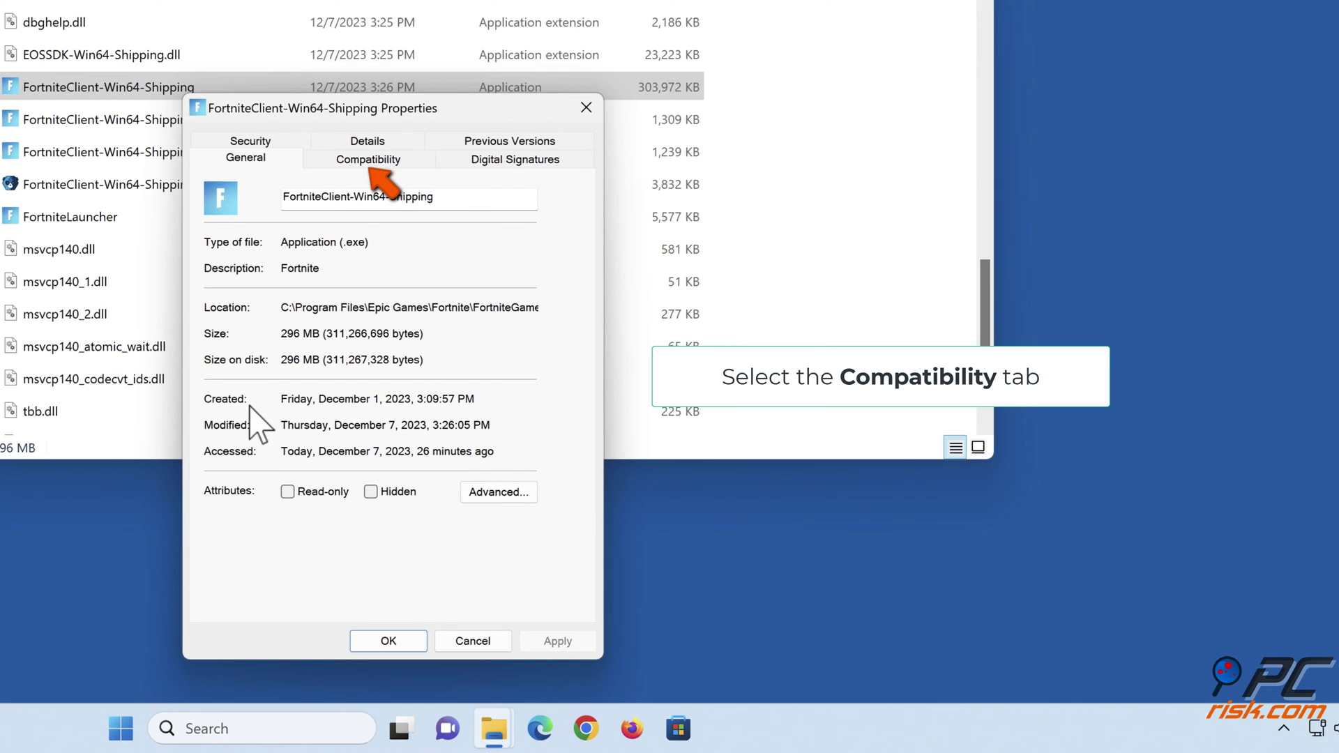
- Run FortniteClient-Win64-Shipping in Windows 8 compatibility mode with fullscreen optimizations disabled, and apply
{"action": "left_click", "coordinate": [368, 162]}
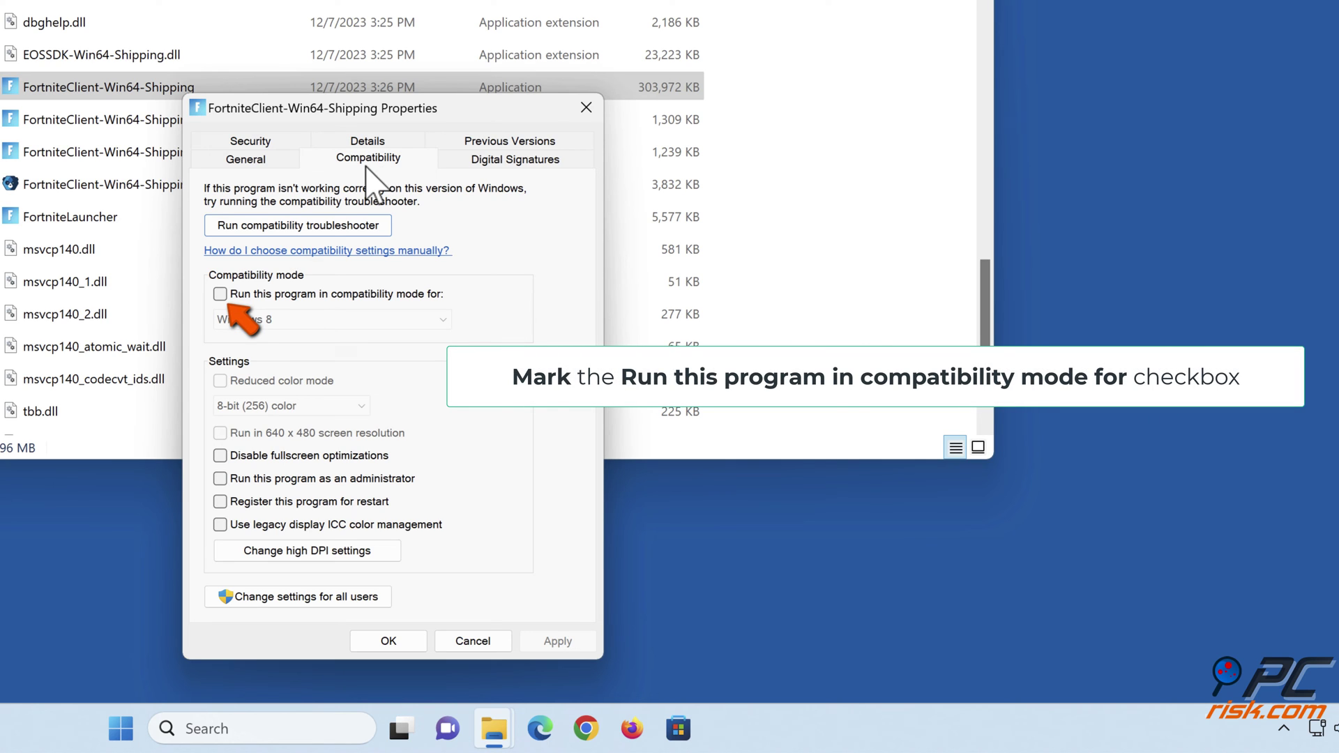
{"action": "left_click", "coordinate": [220, 295]}
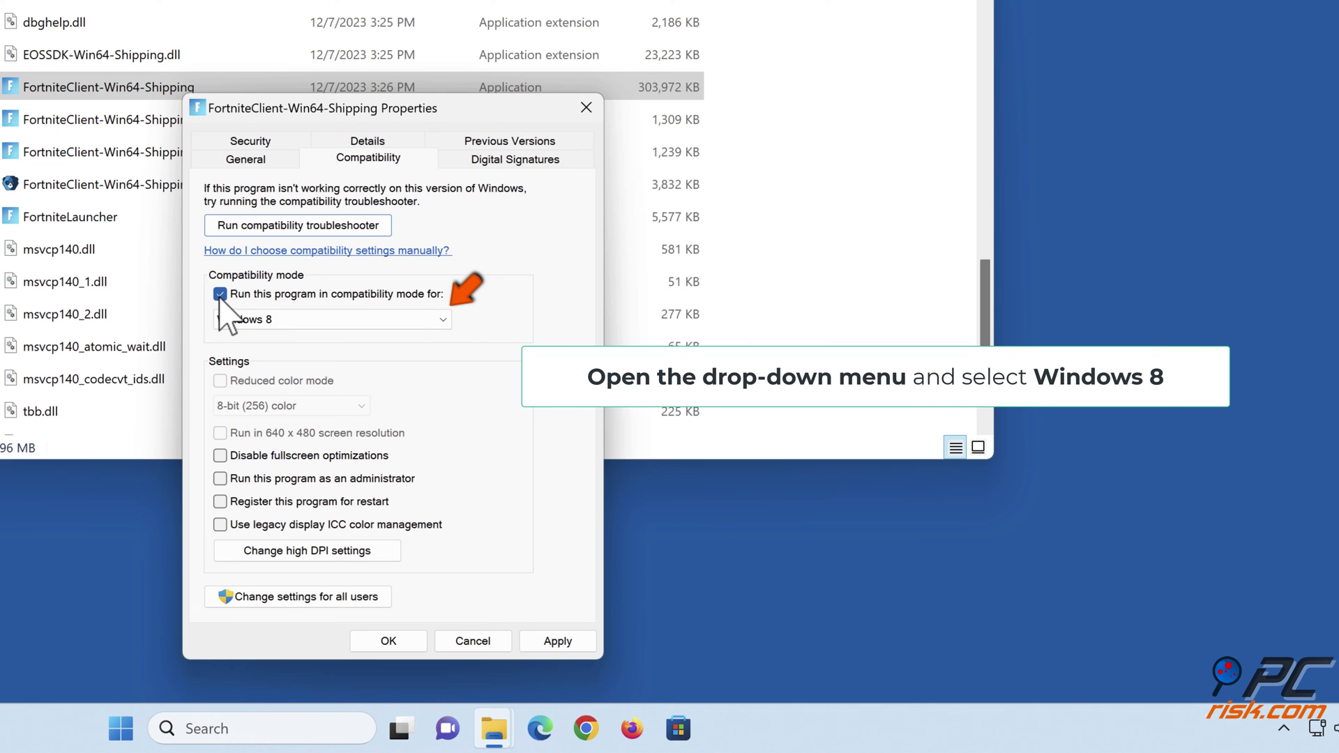
{"action": "left_click", "coordinate": [442, 320]}
{"action": "left_click", "coordinate": [290, 389]}
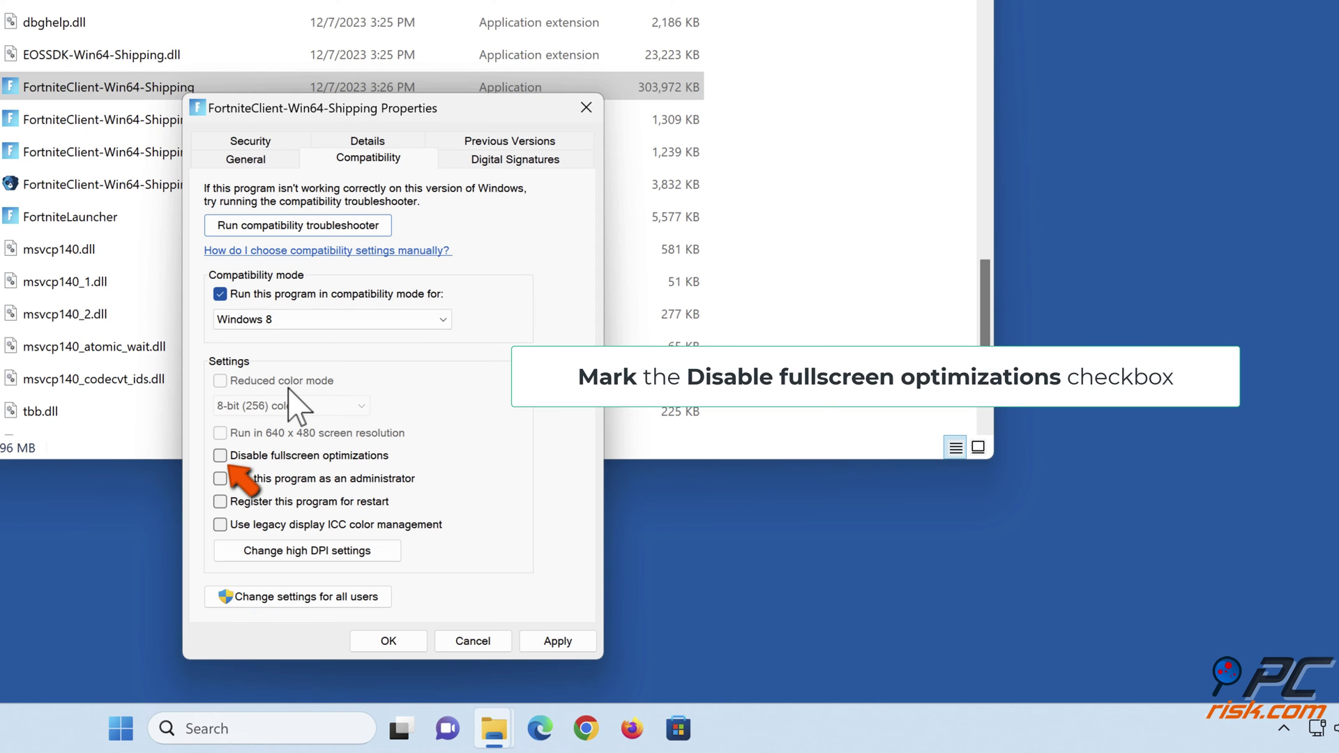
{"action": "left_click", "coordinate": [220, 455]}
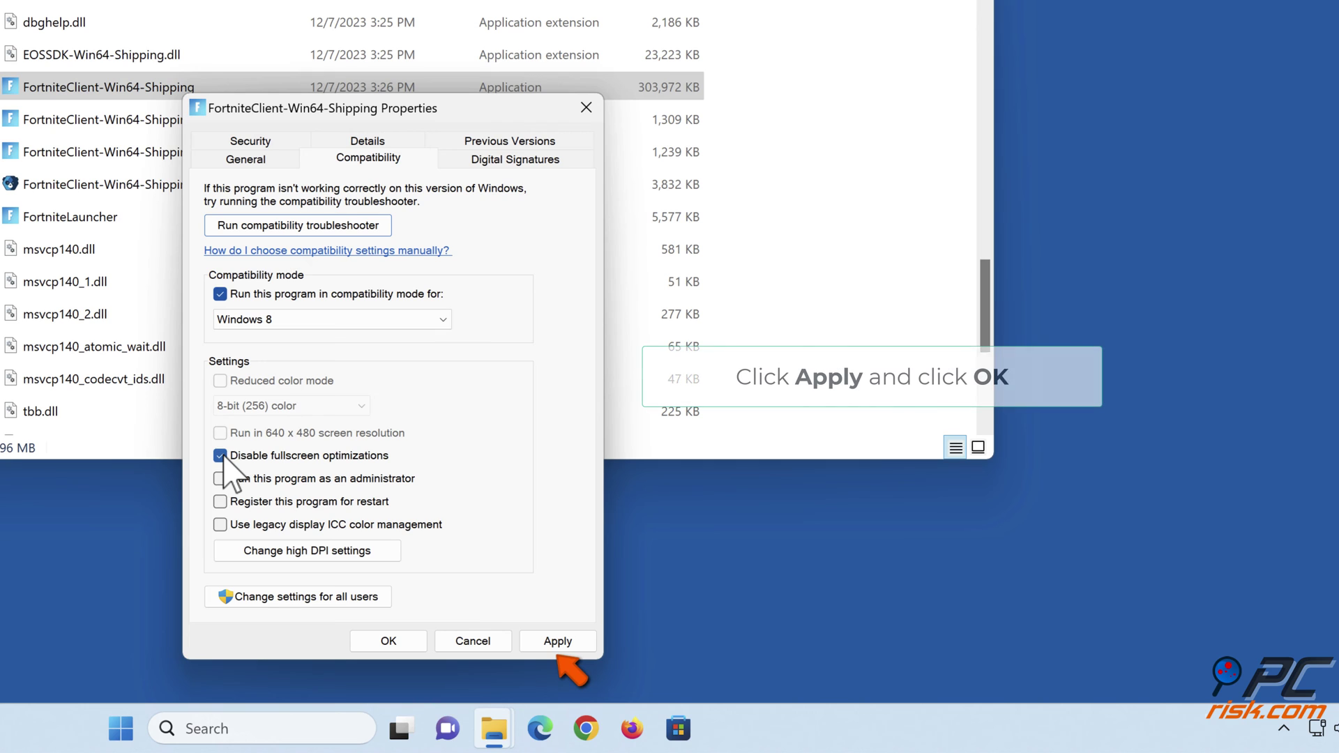
{"action": "left_click", "coordinate": [555, 643]}
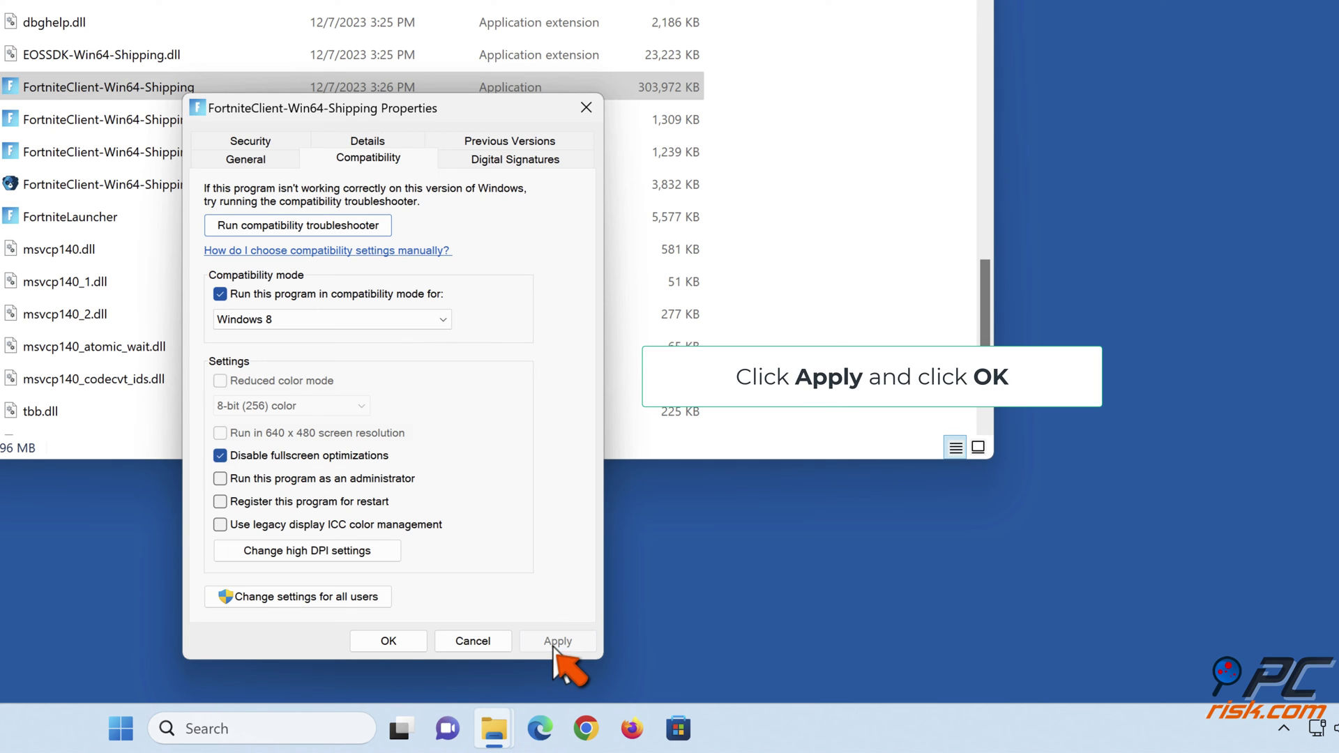
{"action": "left_click", "coordinate": [388, 640]}
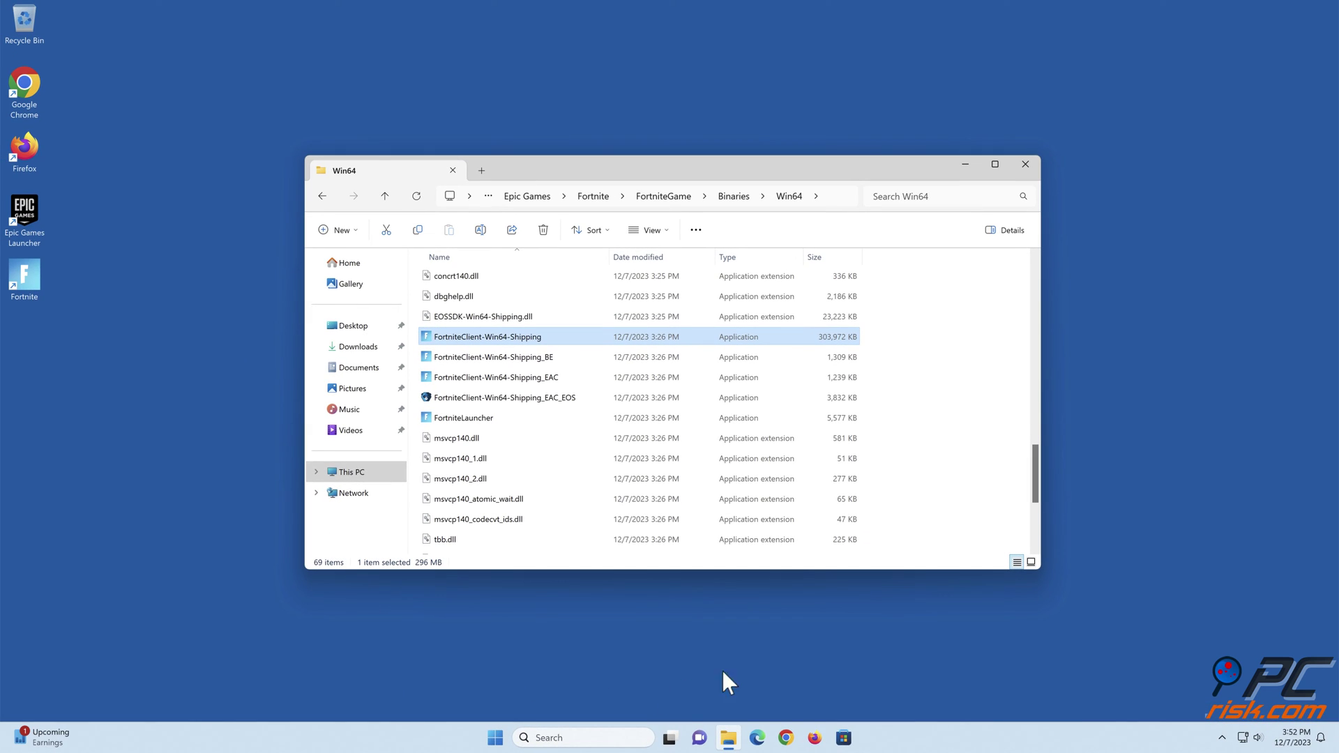
- Close the File Explorer window showing the Win64 folder
{"action": "left_click", "coordinate": [1025, 164]}
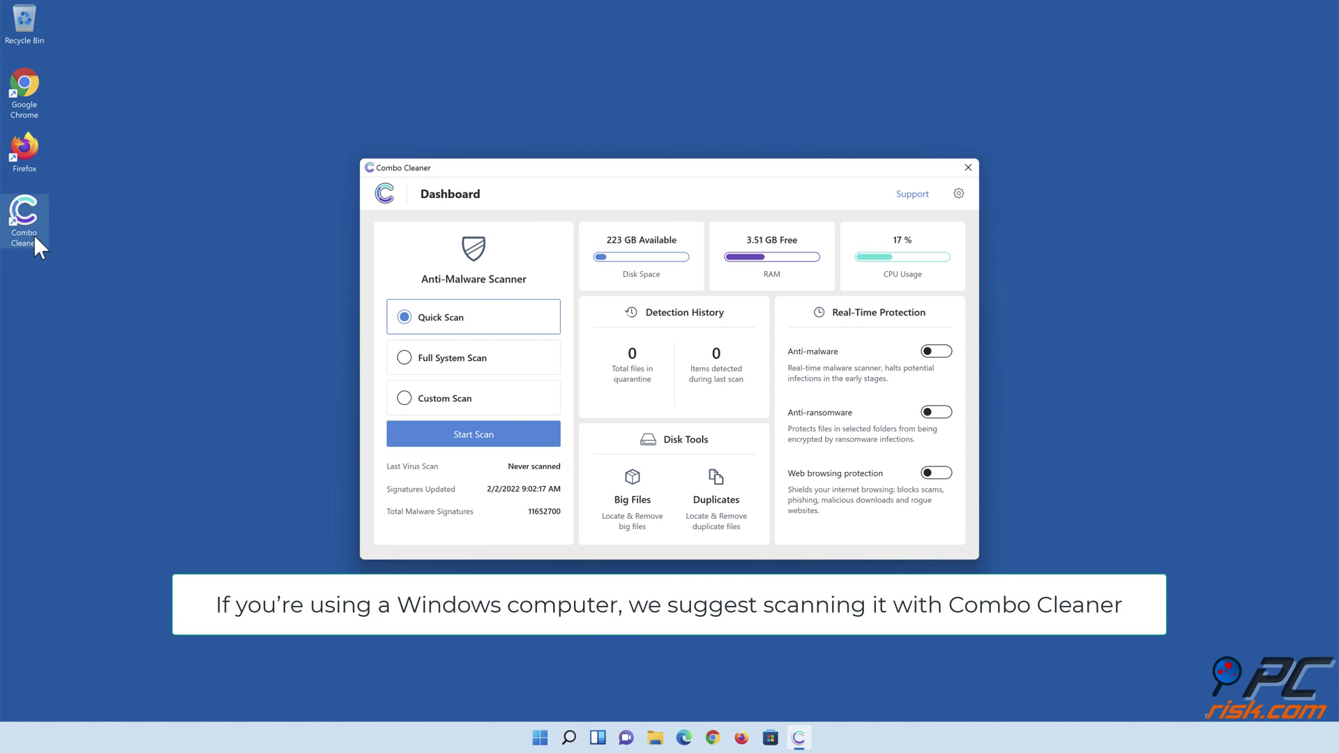
- Quick-scan with Combo Cleaner, quarantine the 323 detected items, and enable real-time anti-malware protection
{"action": "left_click", "coordinate": [473, 440]}
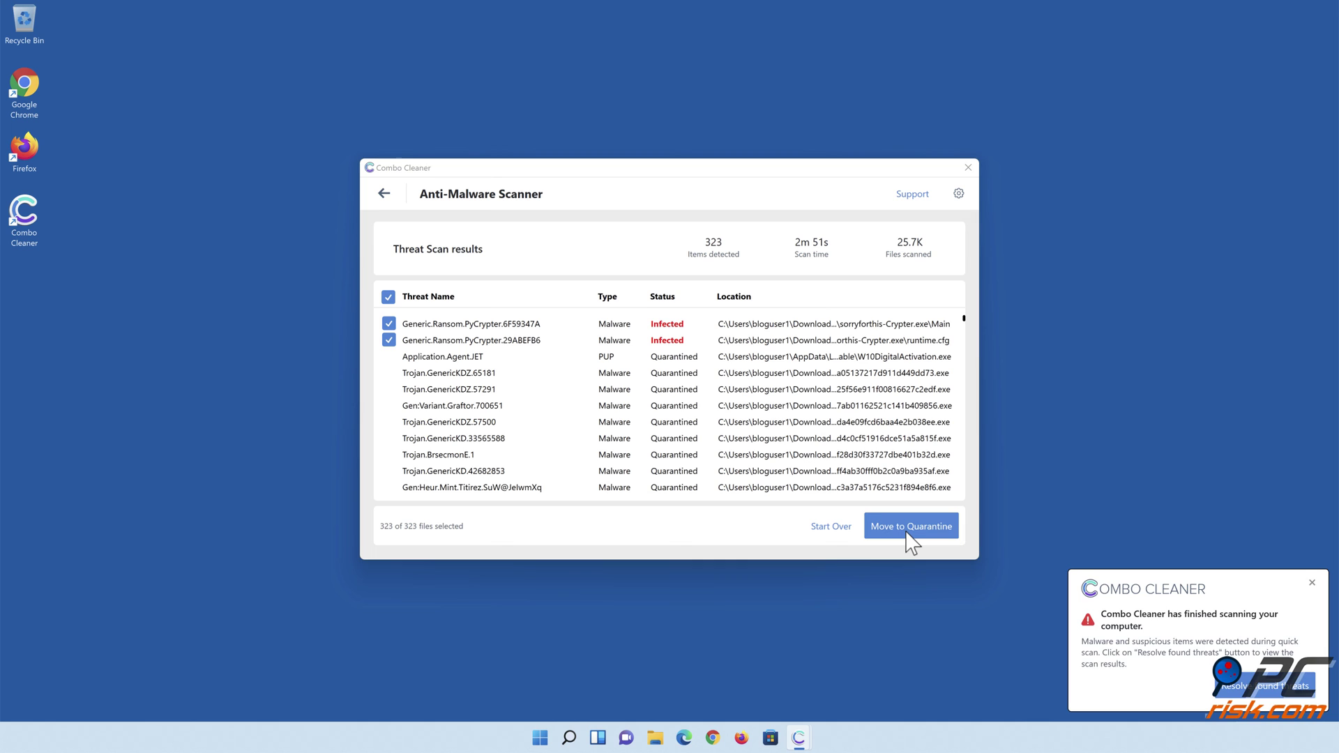
{"action": "left_click", "coordinate": [906, 533]}
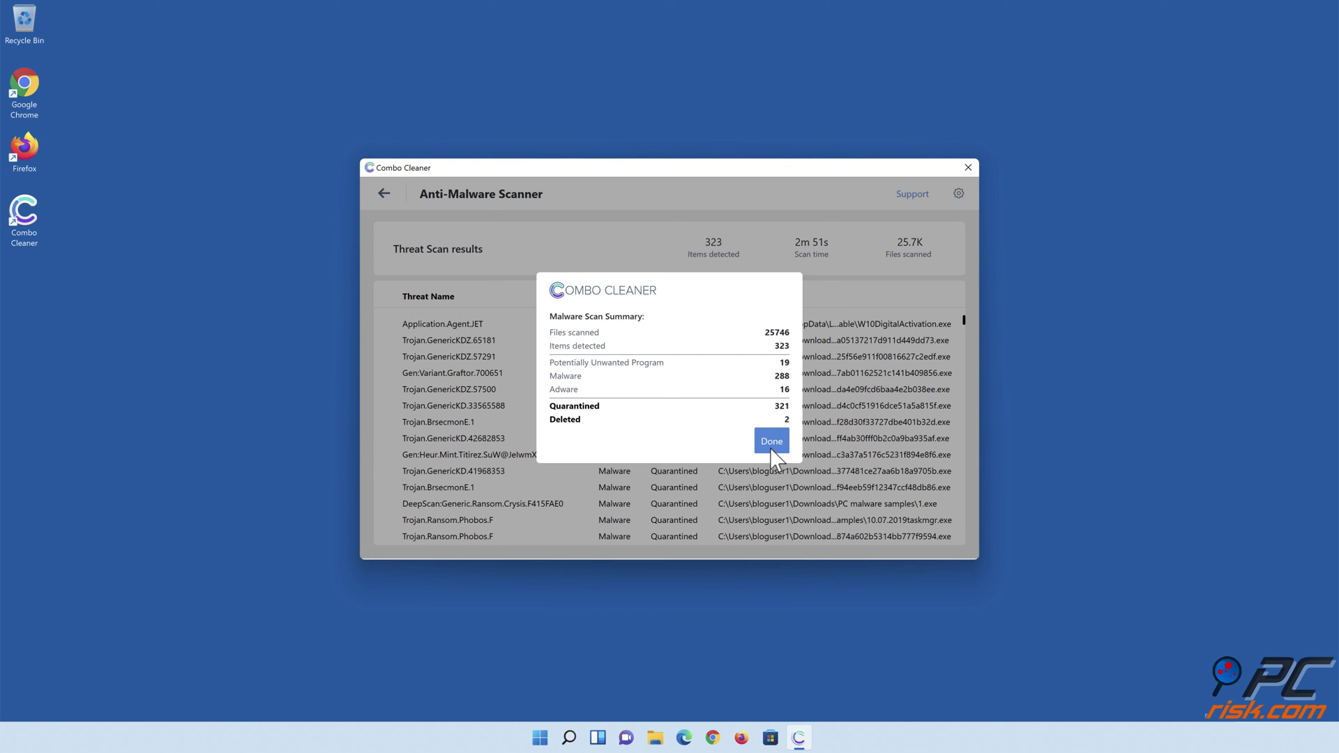
{"action": "left_click", "coordinate": [770, 444]}
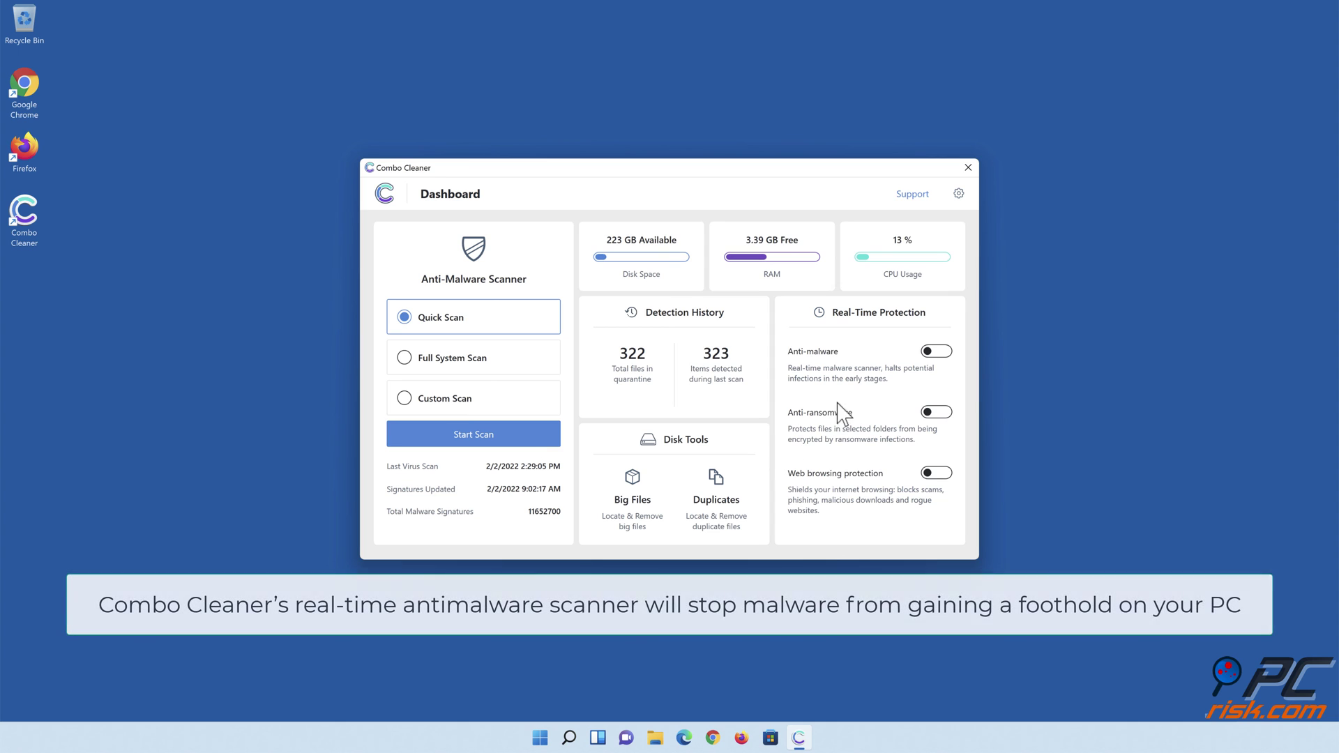
{"action": "left_click", "coordinate": [936, 358]}
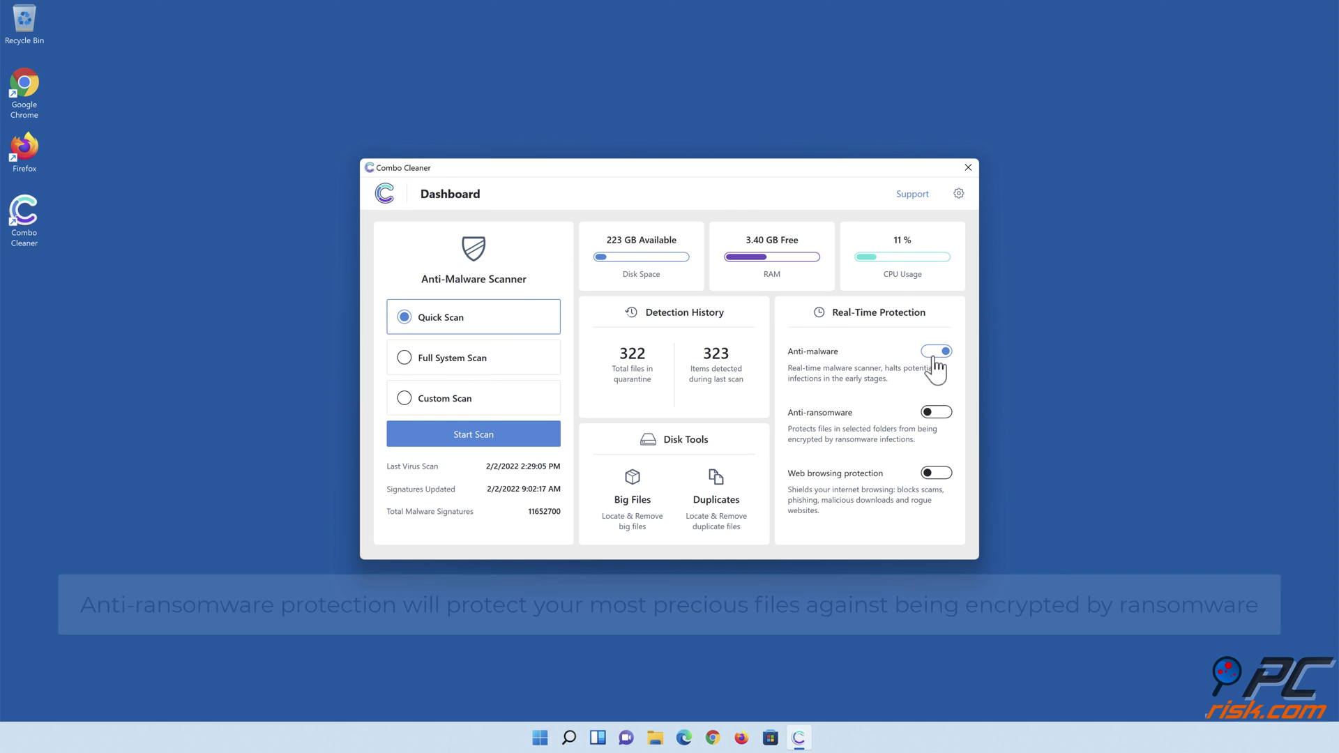
- Enable anti-ransomware protection with Libraries > Documents added as a protected folder
{"action": "left_click", "coordinate": [934, 413]}
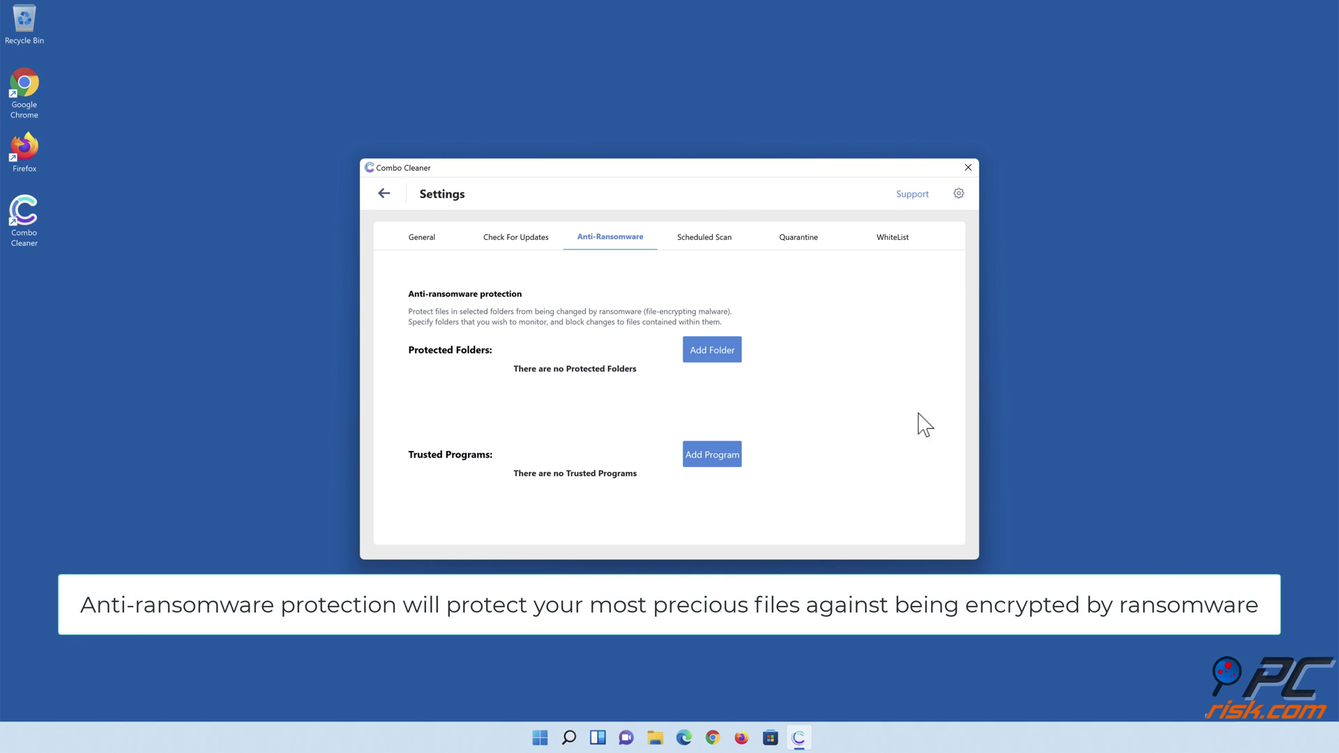
{"action": "left_click", "coordinate": [714, 357]}
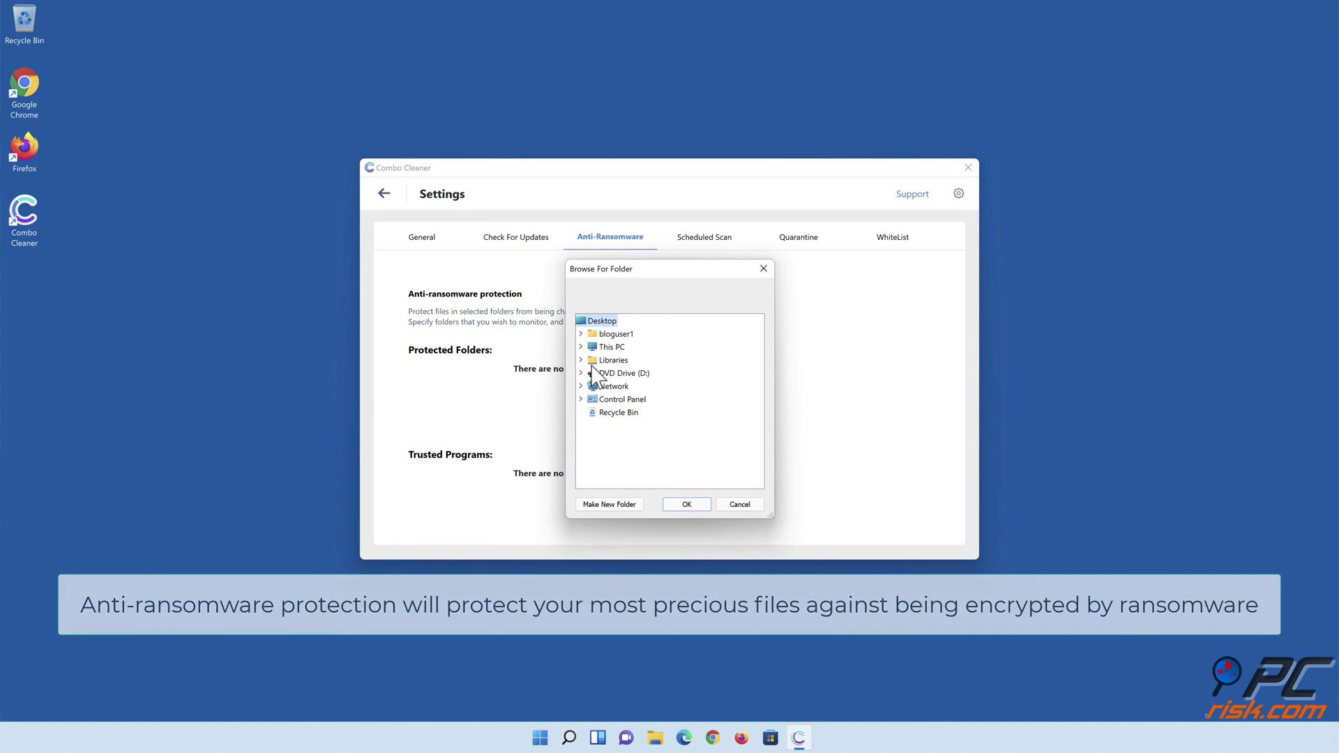
{"action": "left_click", "coordinate": [581, 360]}
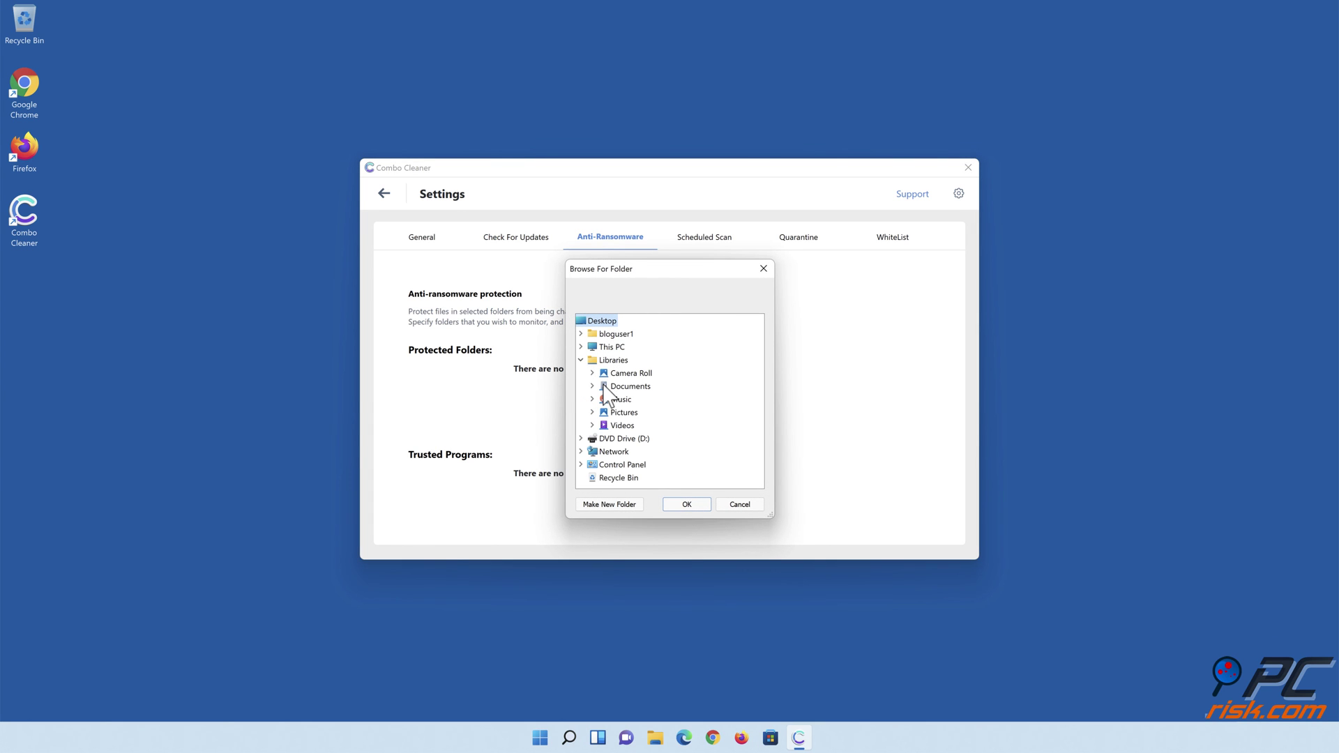
{"action": "left_click", "coordinate": [592, 387]}
{"action": "left_click", "coordinate": [630, 401]}
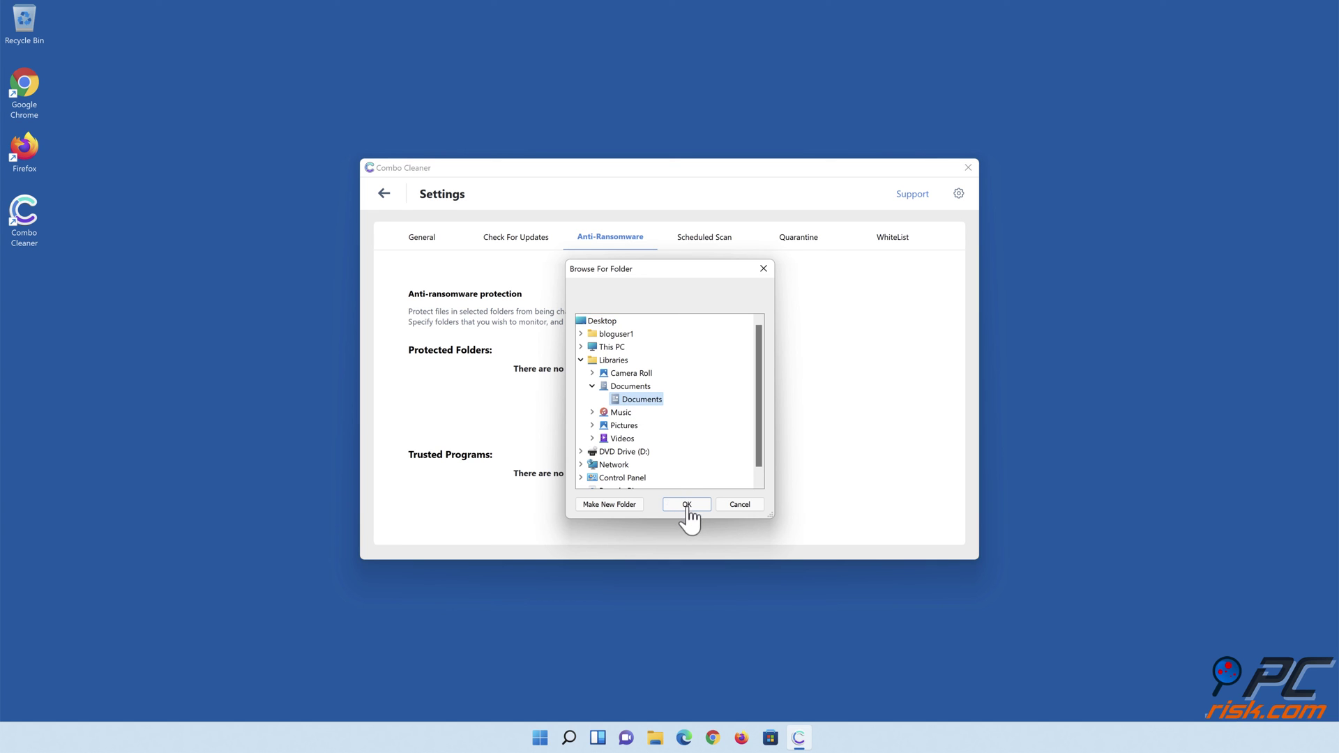
{"action": "left_click", "coordinate": [687, 505]}
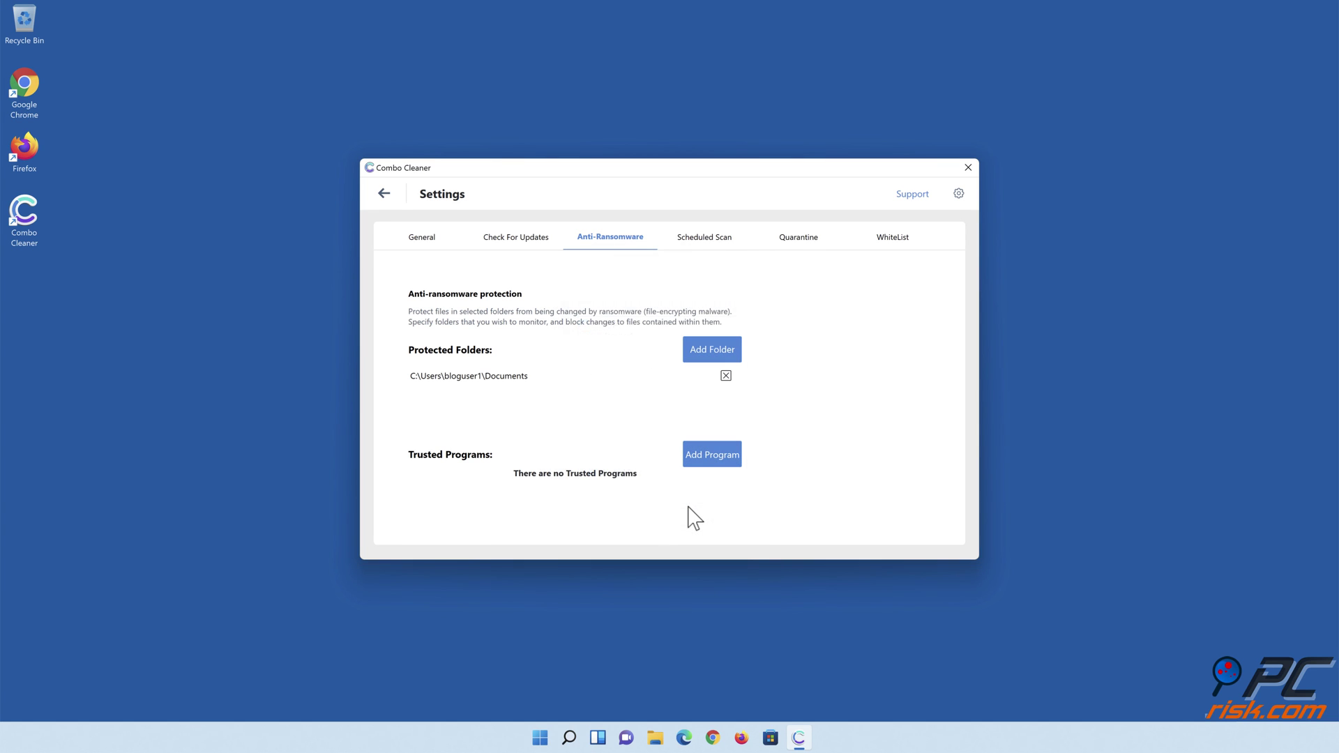
{"action": "left_click", "coordinate": [386, 196]}
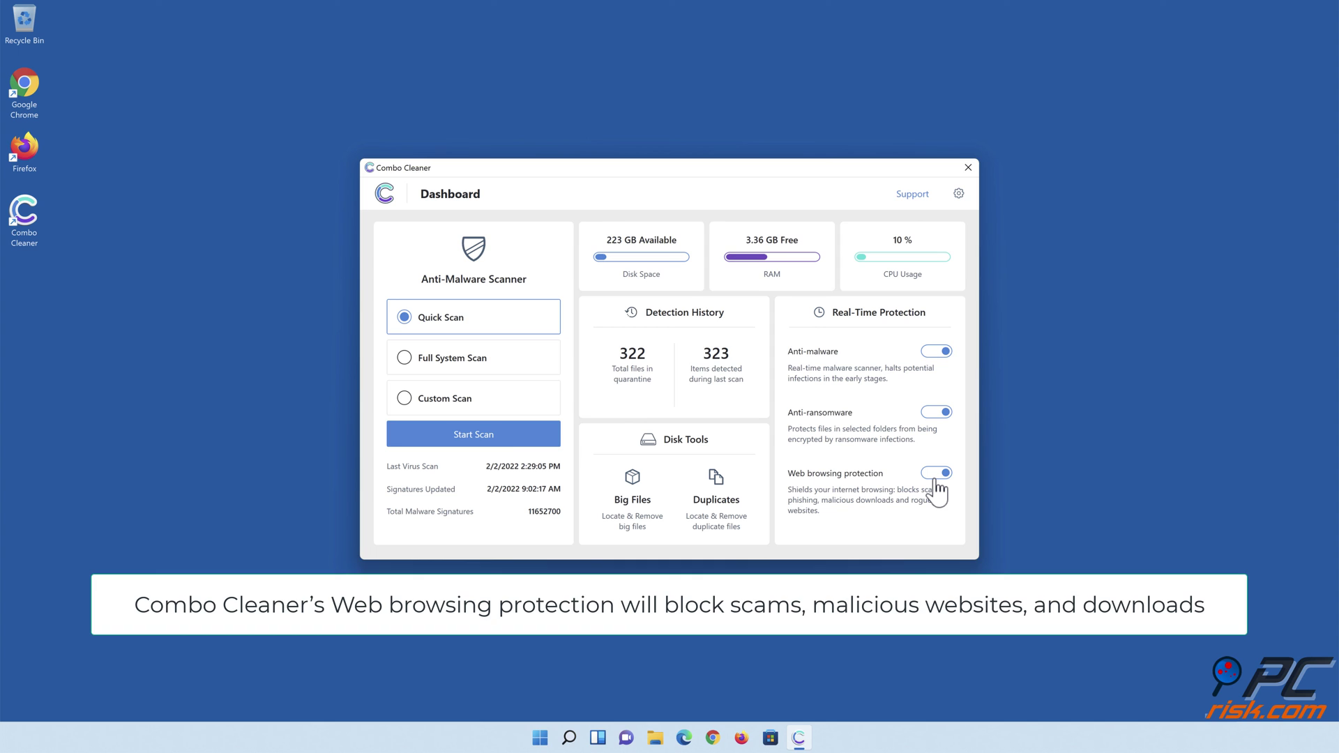
- Close the Combo Cleaner window, leaving its real-time protections enabled
{"action": "left_click", "coordinate": [679, 659]}
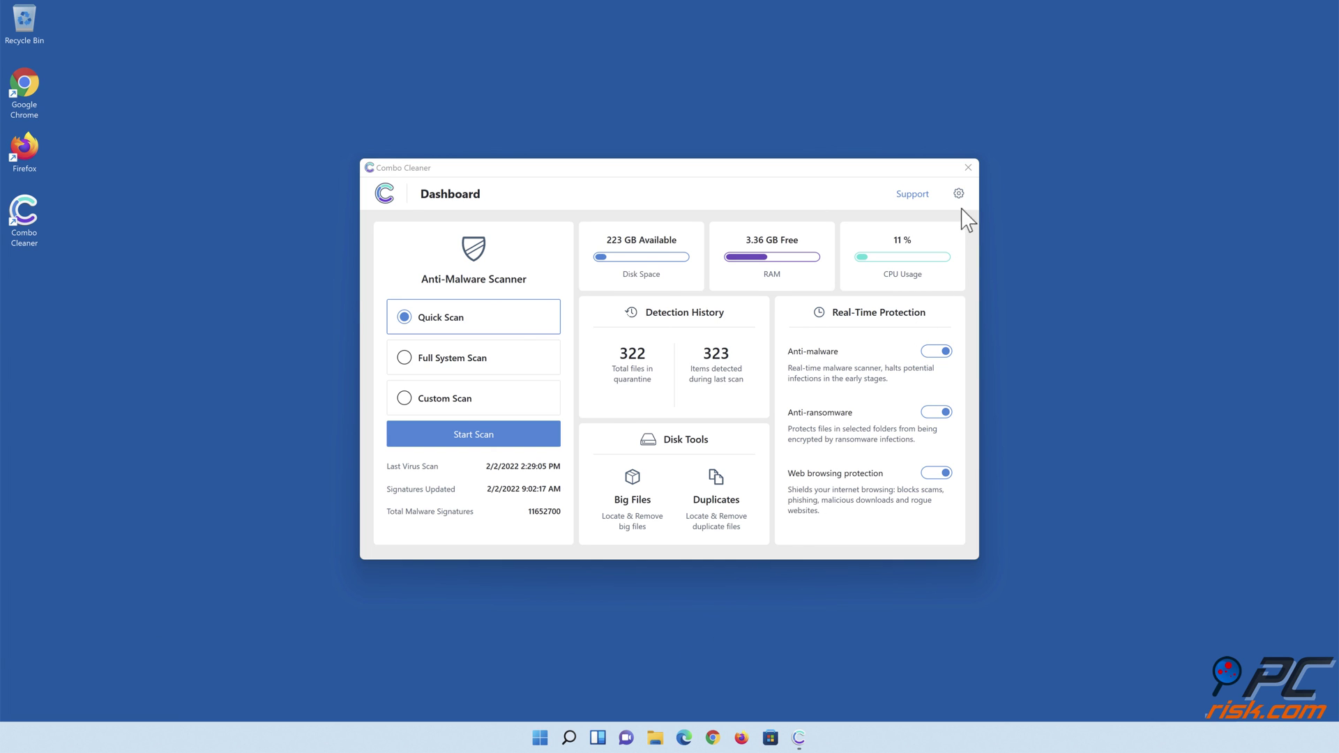
{"action": "left_click", "coordinate": [968, 168]}
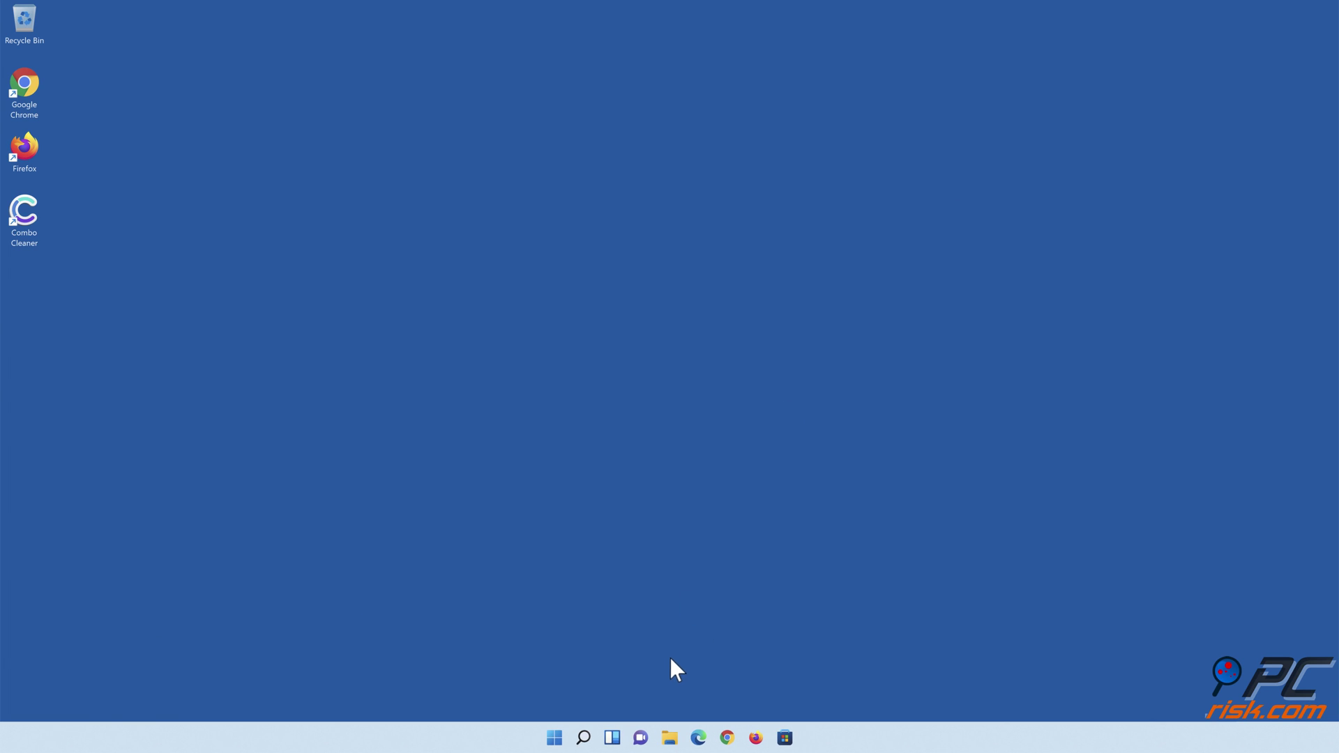